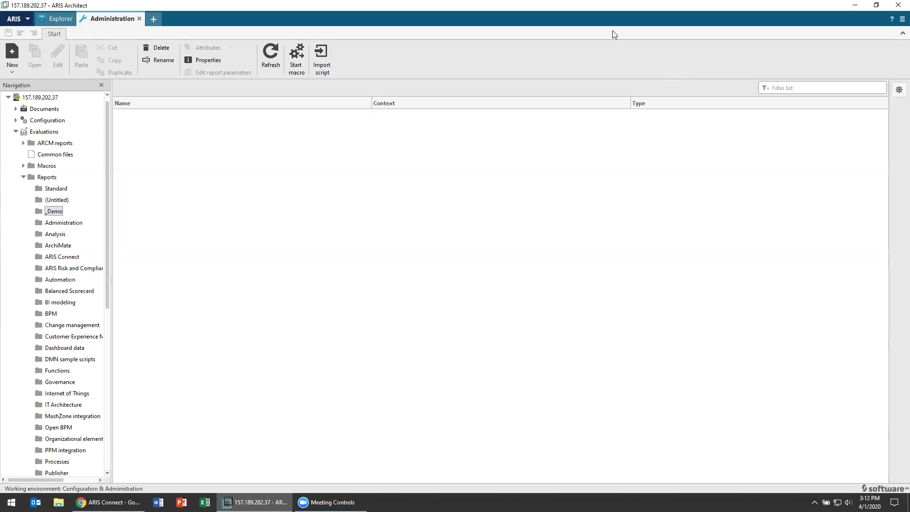
# Step: Open the Example Process Map diagram from the database and select the Support processes lane
pyautogui.click(60, 21)
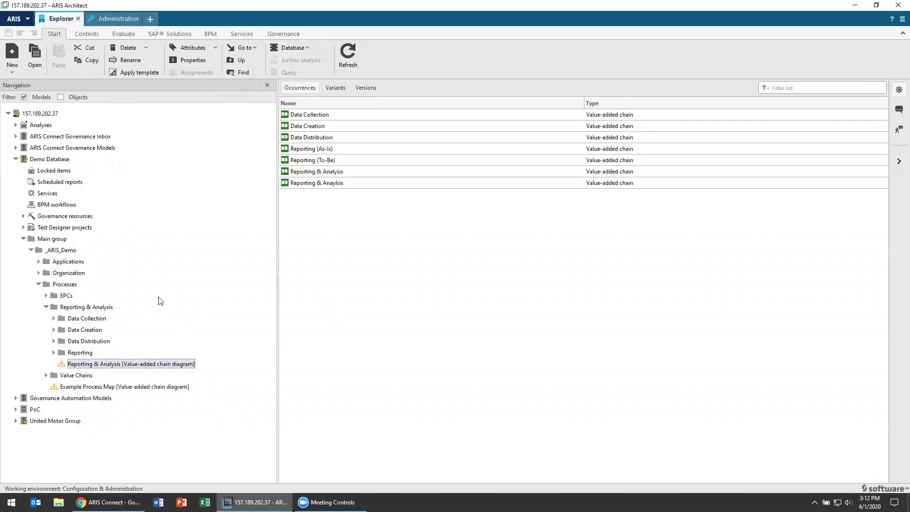
pyautogui.click(119, 387)
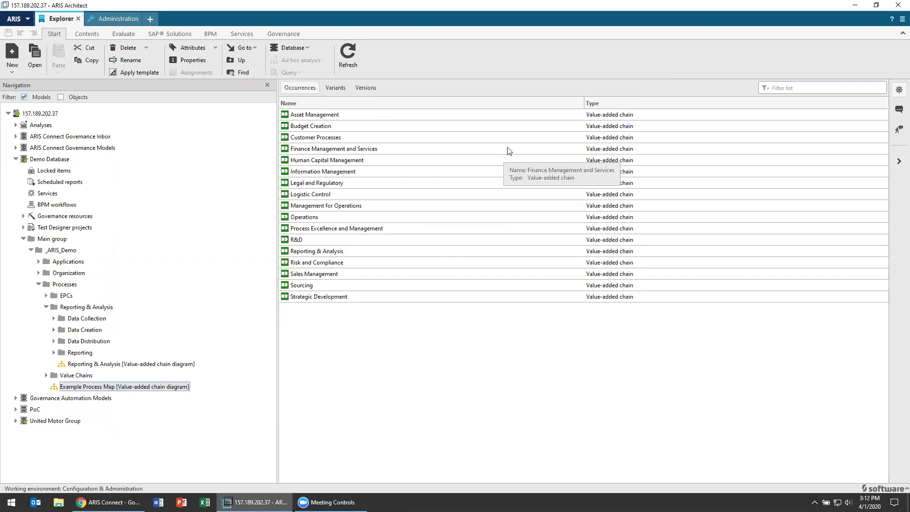
pyautogui.doubleClick(154, 387)
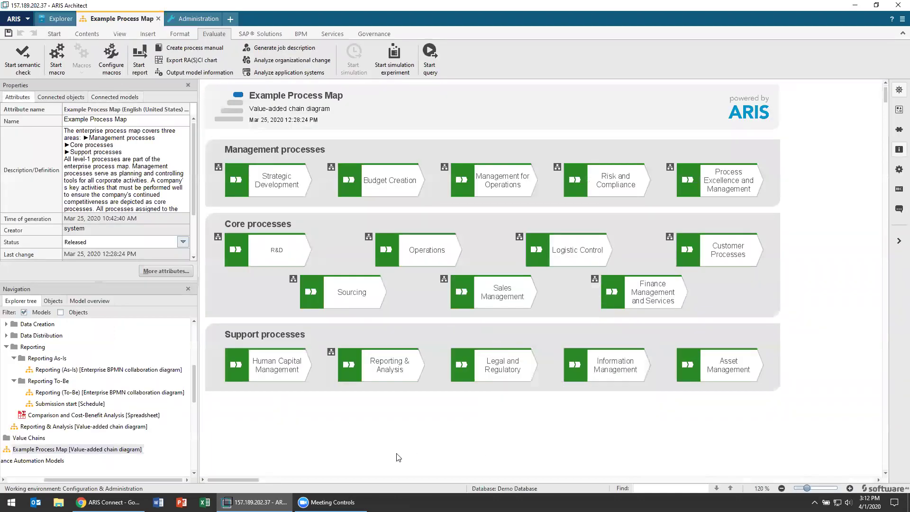
pyautogui.click(332, 355)
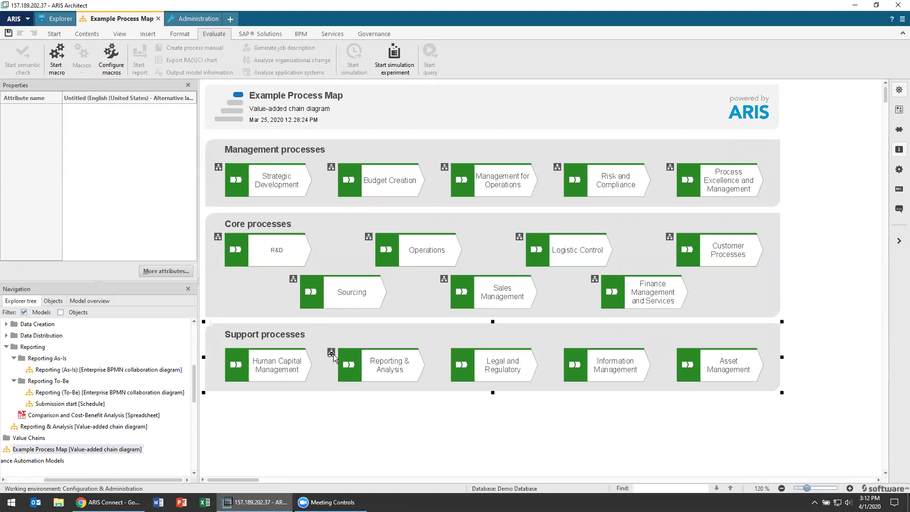
# Step: Follow the Reporting & Analysis assignment to the Reporting (To-Be) BPMN diagram, then close both diagrams
pyautogui.click(331, 351)
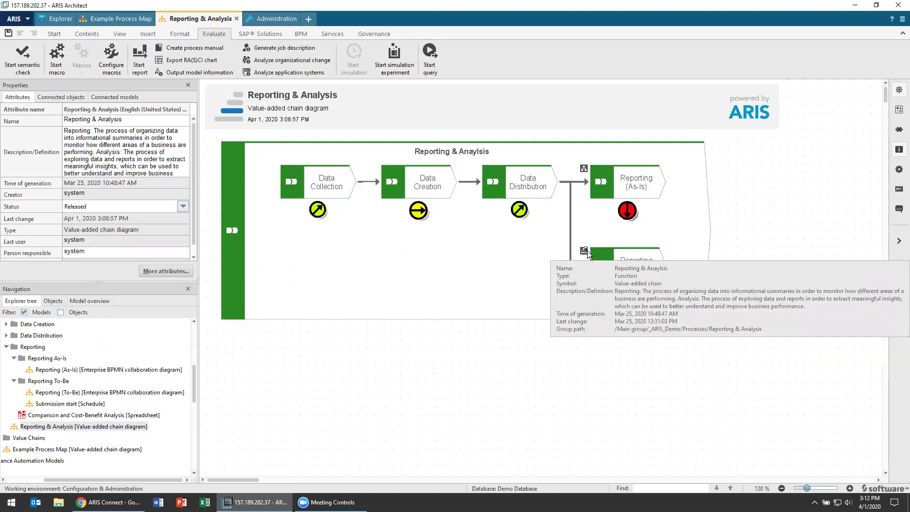
pyautogui.click(586, 255)
pyautogui.click(584, 251)
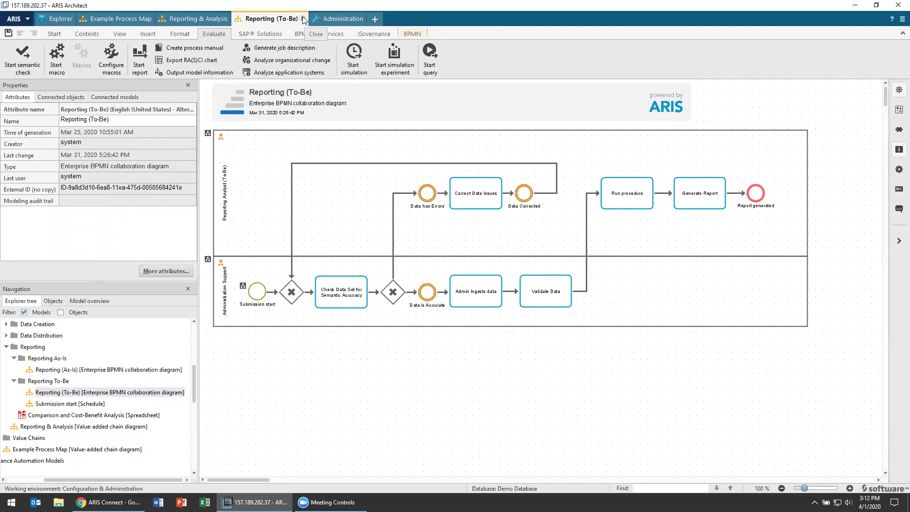
pyautogui.click(303, 19)
pyautogui.click(216, 15)
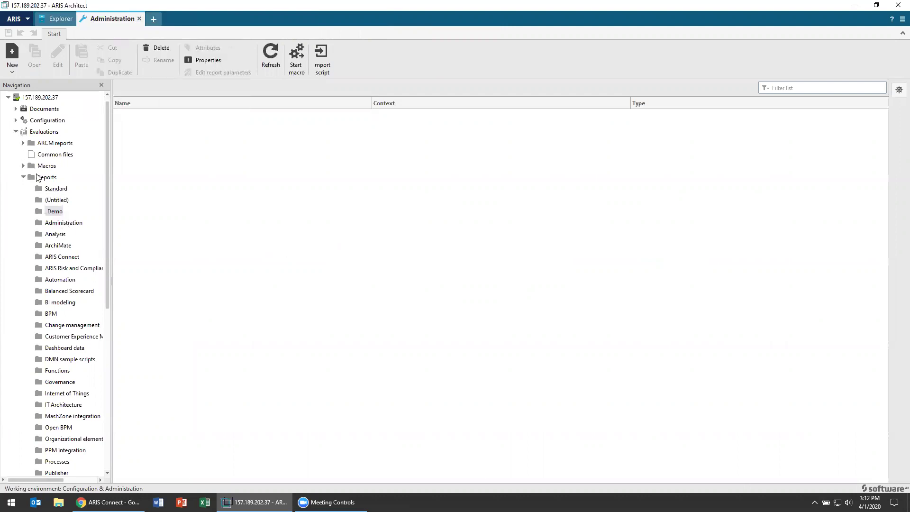
# Step: Start a new report in the _Demo reports folder
pyautogui.rightClick(52, 211)
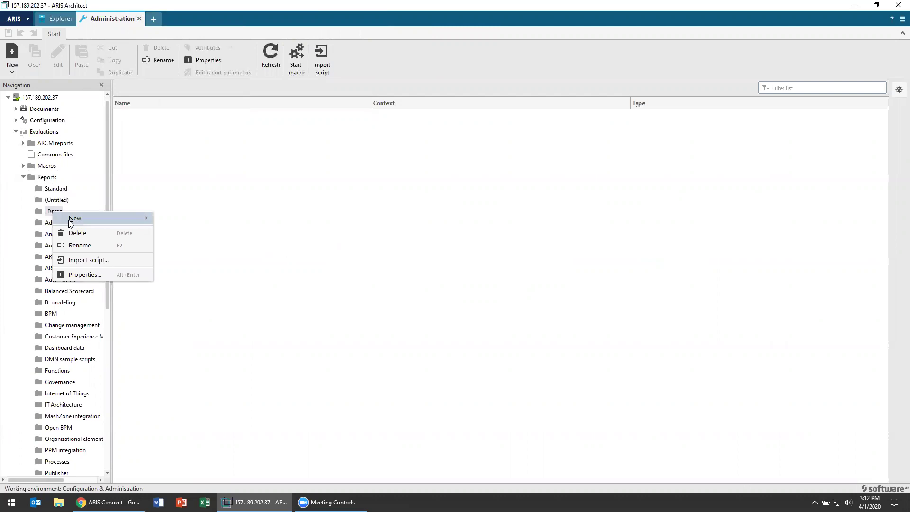
pyautogui.moveTo(71, 219)
pyautogui.click(165, 220)
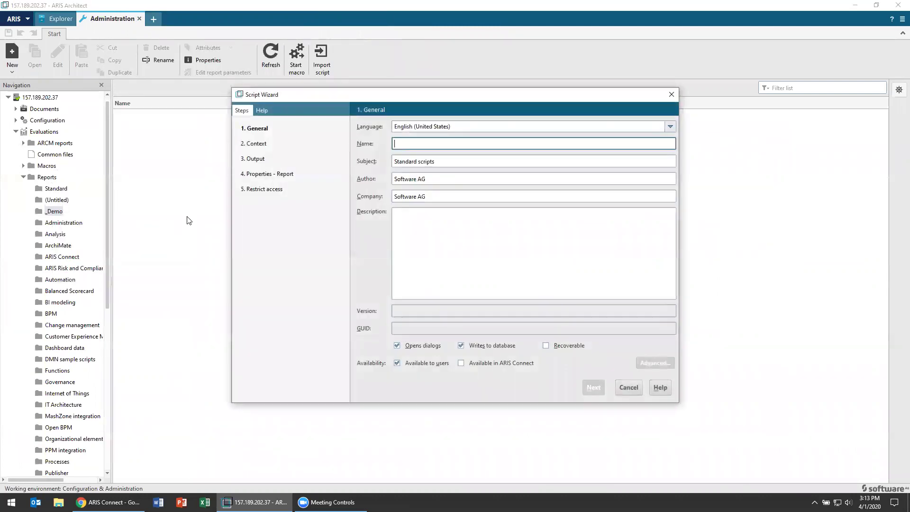
# Step: Name the report 'Demo Report', describe it as 'This is my demo', and make it available in ARIS Connect
pyautogui.write('Demo Report')
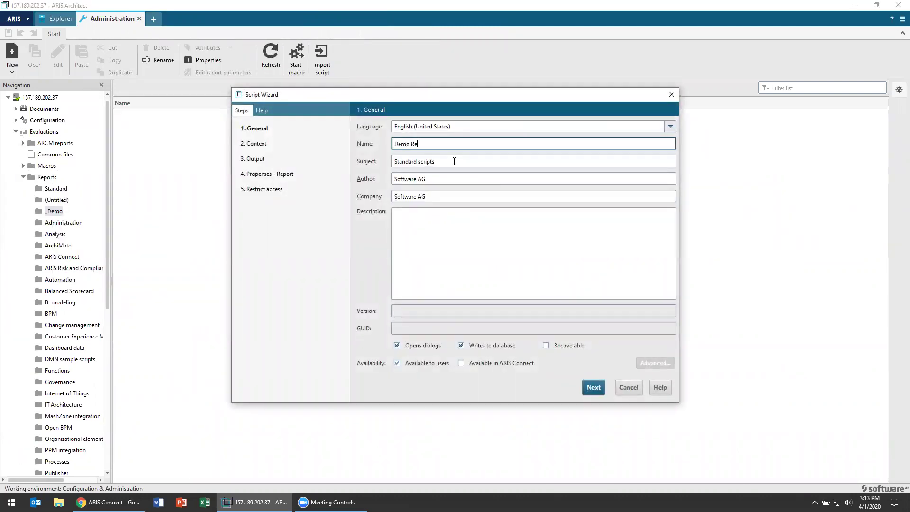
pyautogui.click(459, 226)
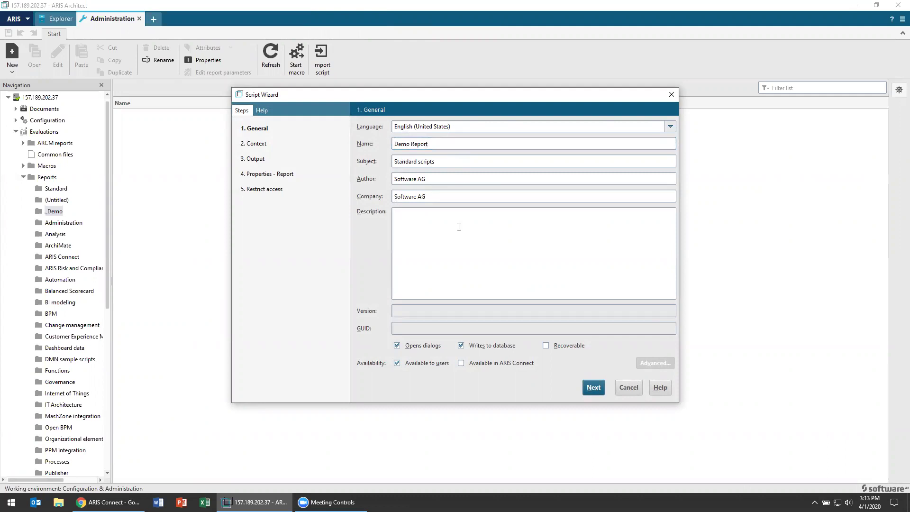
pyautogui.write('This is my demo')
pyautogui.click(461, 364)
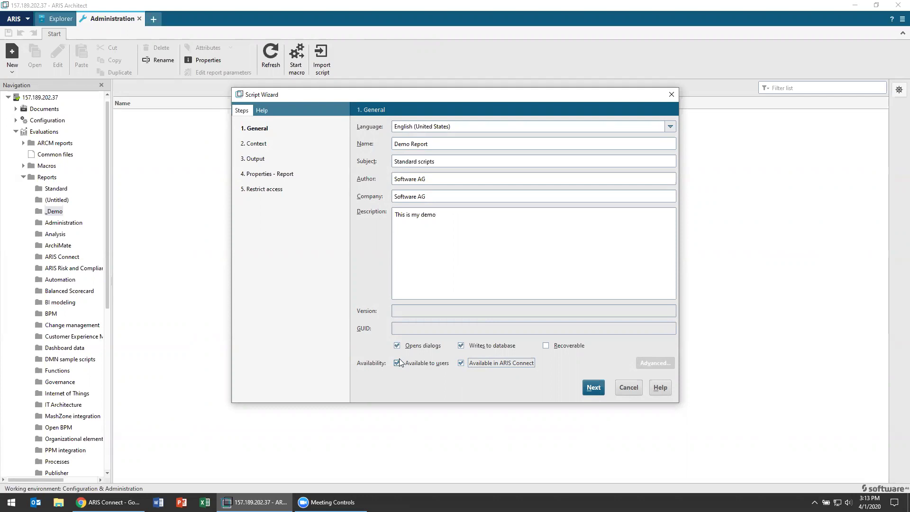
# Step: Limit the report's context to models of type Value-added chain diagram
pyautogui.click(594, 386)
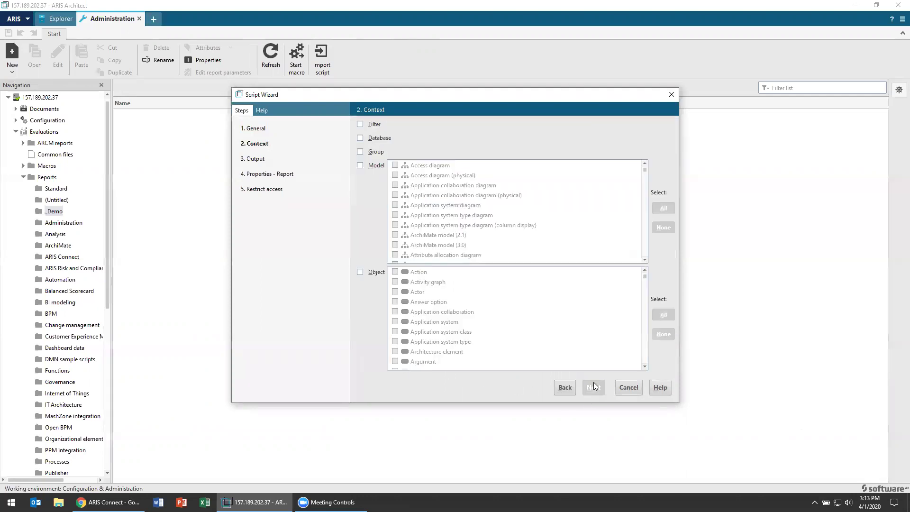
pyautogui.click(360, 166)
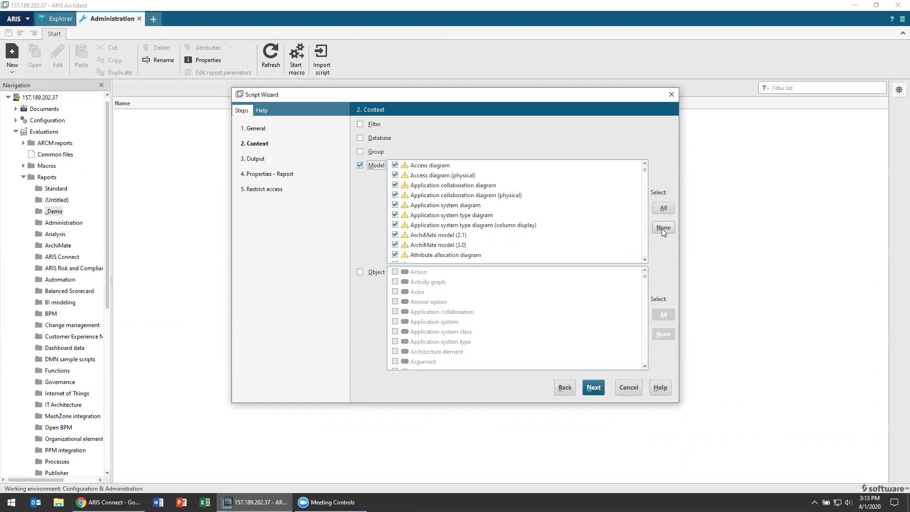
pyautogui.scroll(-20, 522, 195)
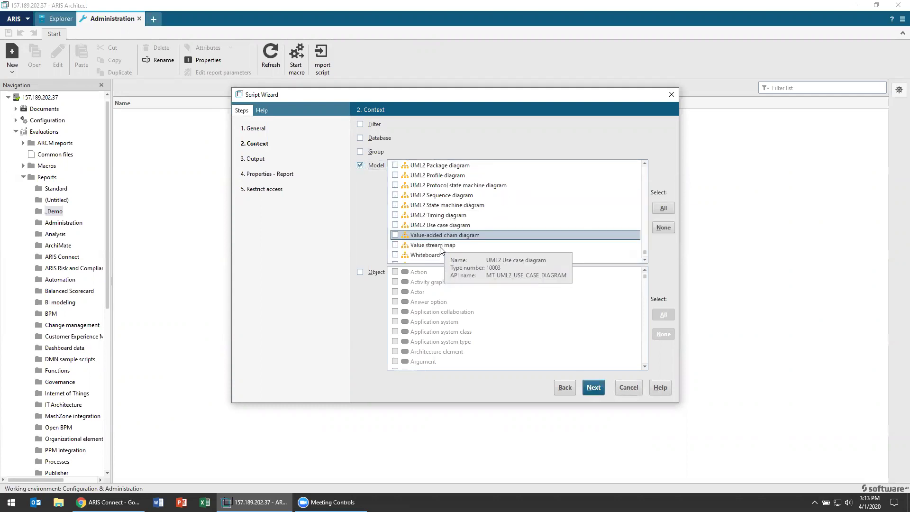
pyautogui.click(396, 236)
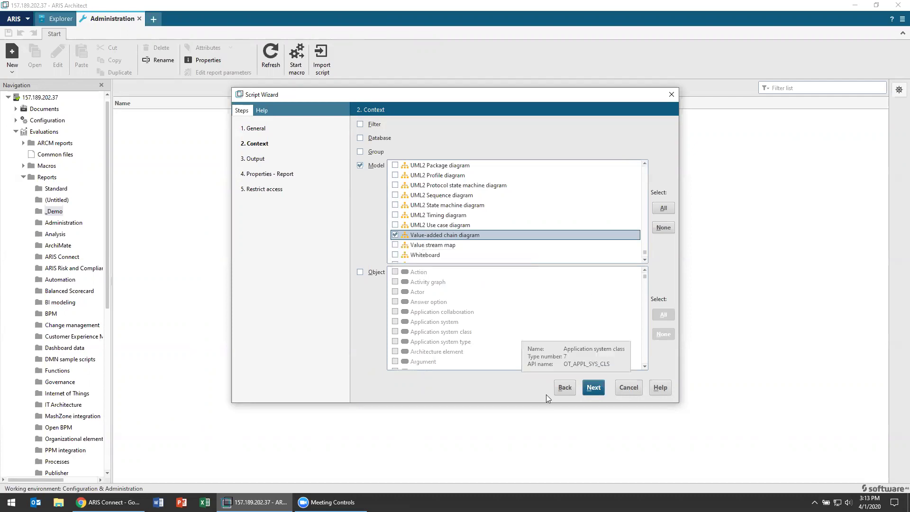
pyautogui.click(593, 387)
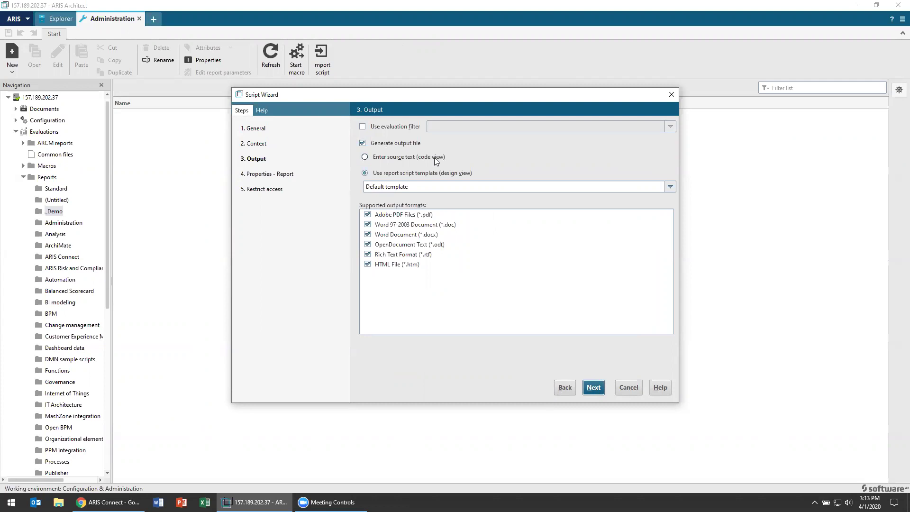
# Step: Keep Generate output file enabled and the Default report template selected
pyautogui.click(431, 186)
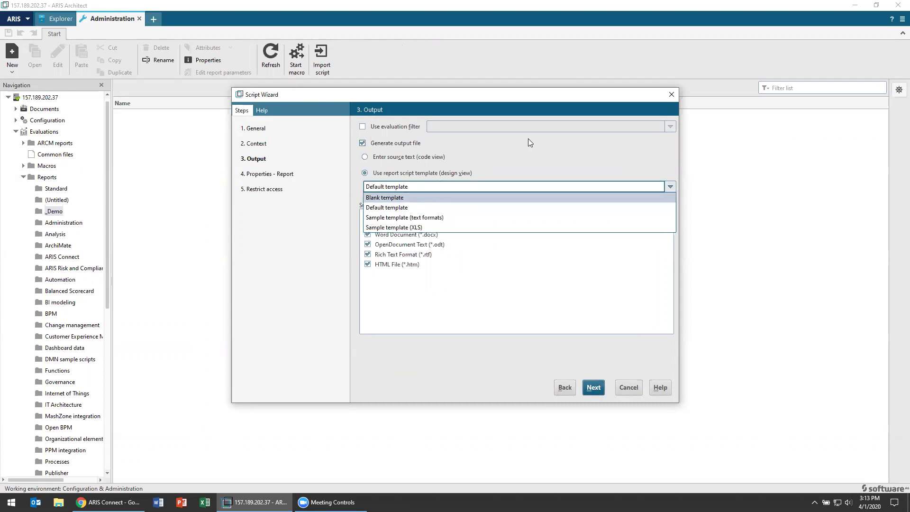
pyautogui.click(396, 142)
pyautogui.click(394, 158)
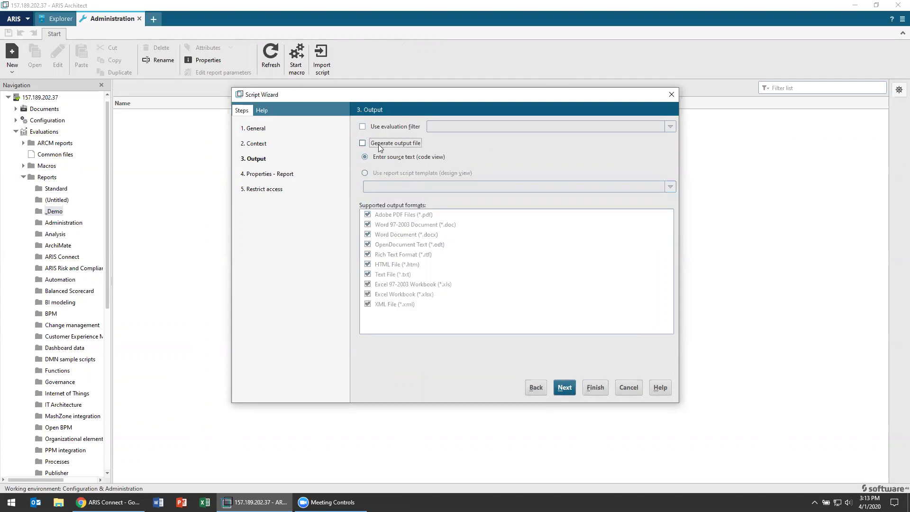
pyautogui.click(378, 143)
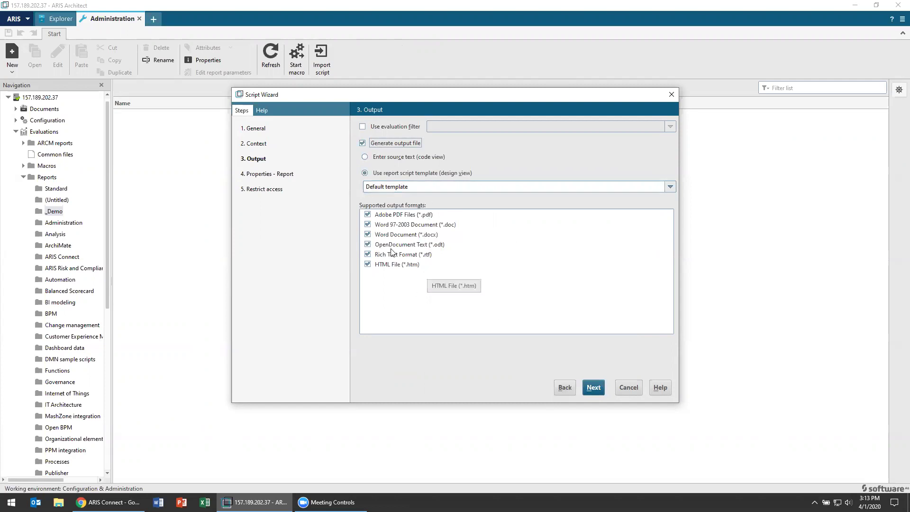
pyautogui.click(422, 186)
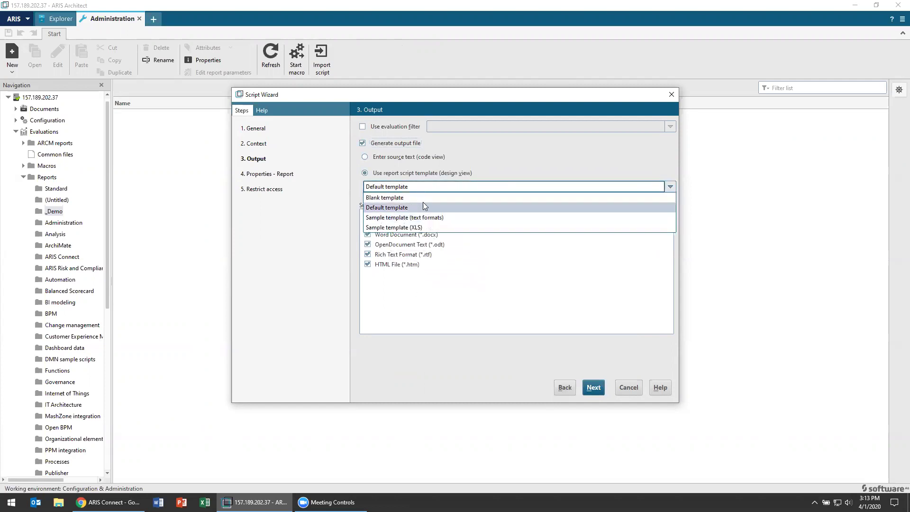
pyautogui.click(420, 198)
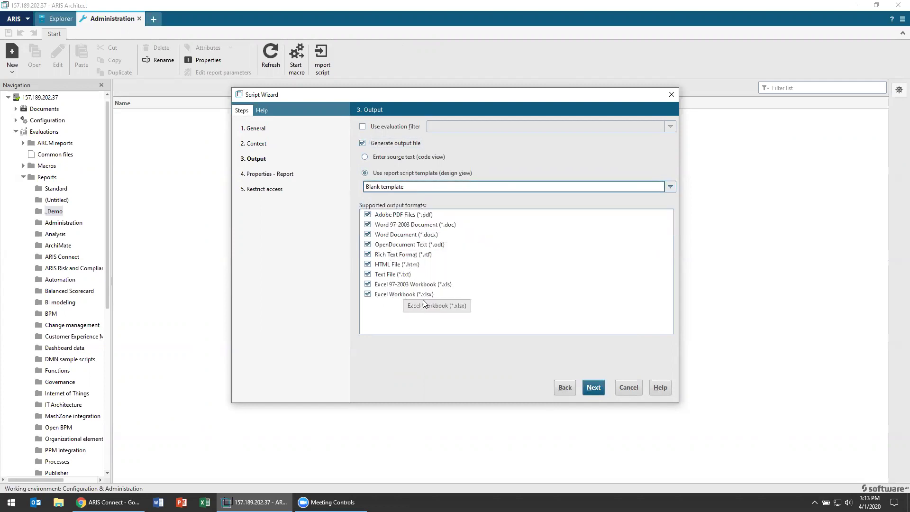
pyautogui.click(418, 190)
pyautogui.click(419, 206)
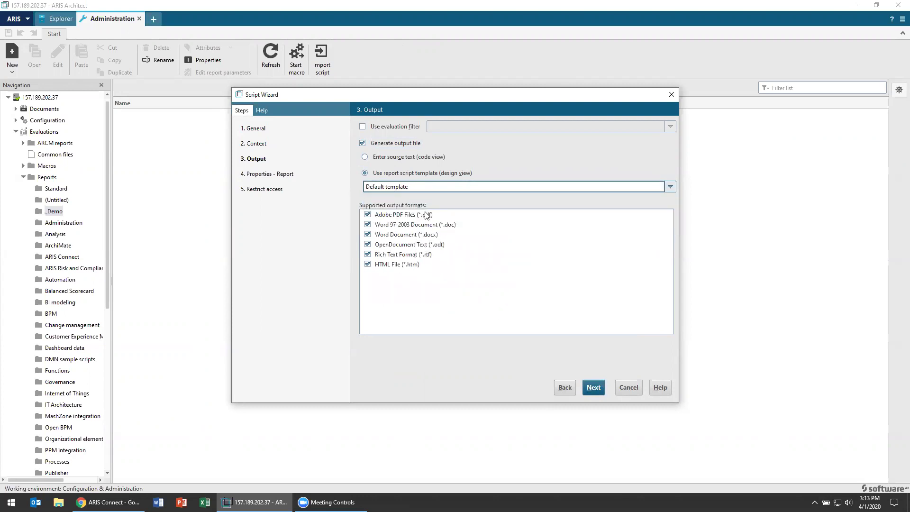
# Step: Untick Word 97-2003, Word Document, OpenDocument Text, Rich Text Format and HTML, leaving only Adobe PDF
pyautogui.click(367, 224)
pyautogui.click(367, 234)
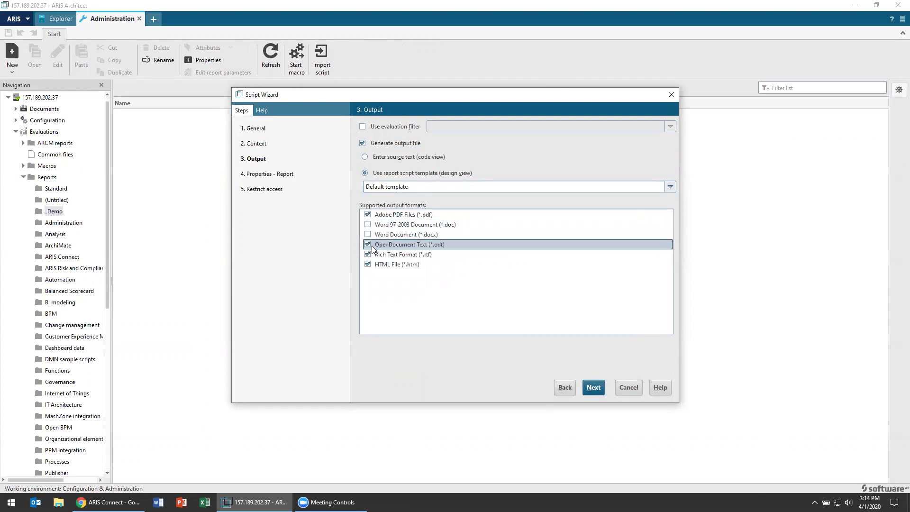
pyautogui.click(367, 243)
pyautogui.click(367, 254)
pyautogui.click(367, 264)
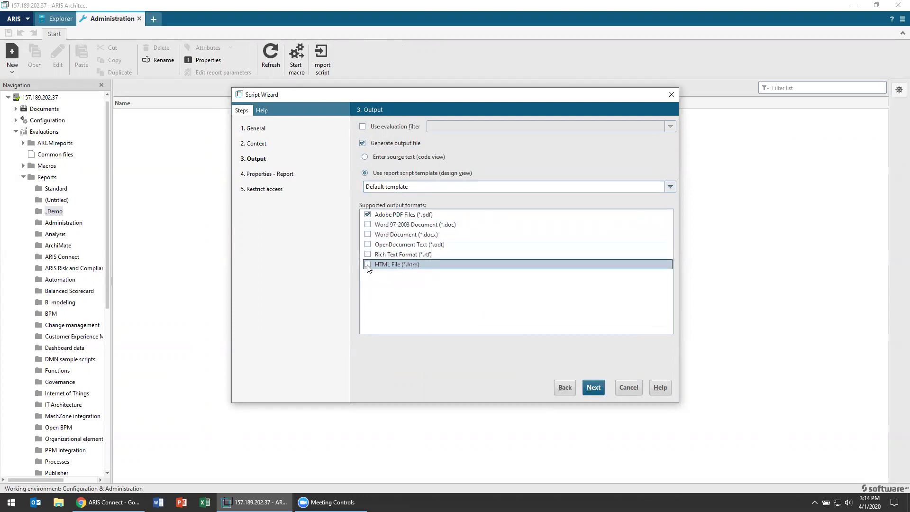
# Step: Accept the default A4 portrait page format and margins and finish the report wizard
pyautogui.click(593, 388)
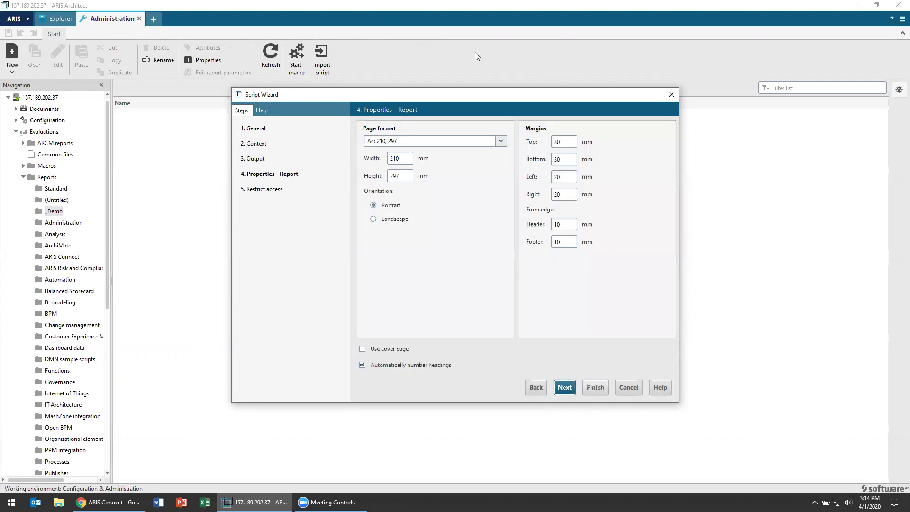
pyautogui.click(568, 391)
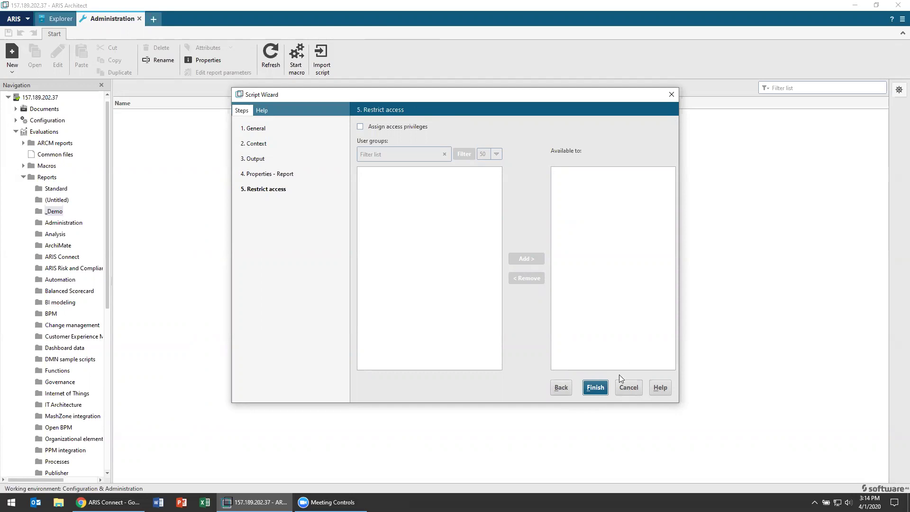
pyautogui.click(595, 387)
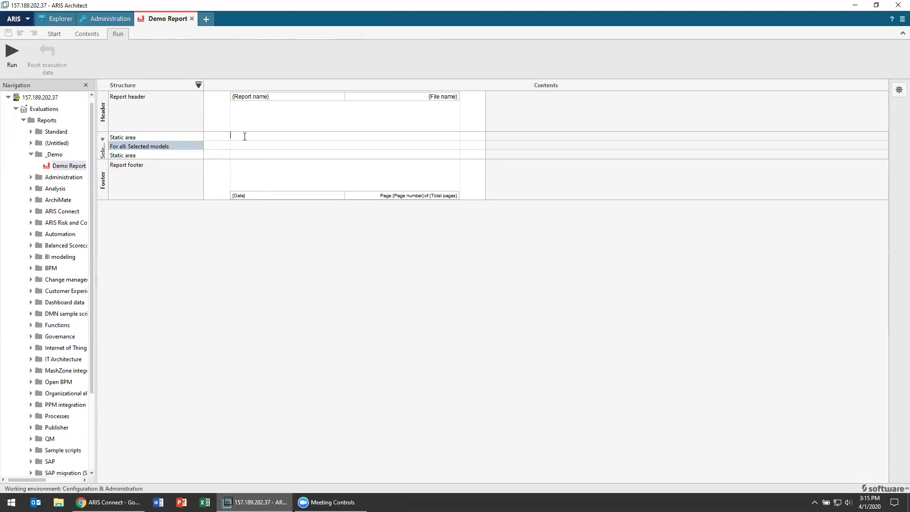
pyautogui.write('sdasds')
pyautogui.click(249, 146)
pyautogui.write('asdasd')
pyautogui.press('BackSpace')
pyautogui.press('BackSpace')
pyautogui.press('BackSpace')
pyautogui.press('BackSpace')
pyautogui.press('BackSpace')
pyautogui.press('BackSpace')
# Step: Insert a query in the Selected models section repeating over Object occurrences (filterable by type)
pyautogui.rightClick(253, 148)
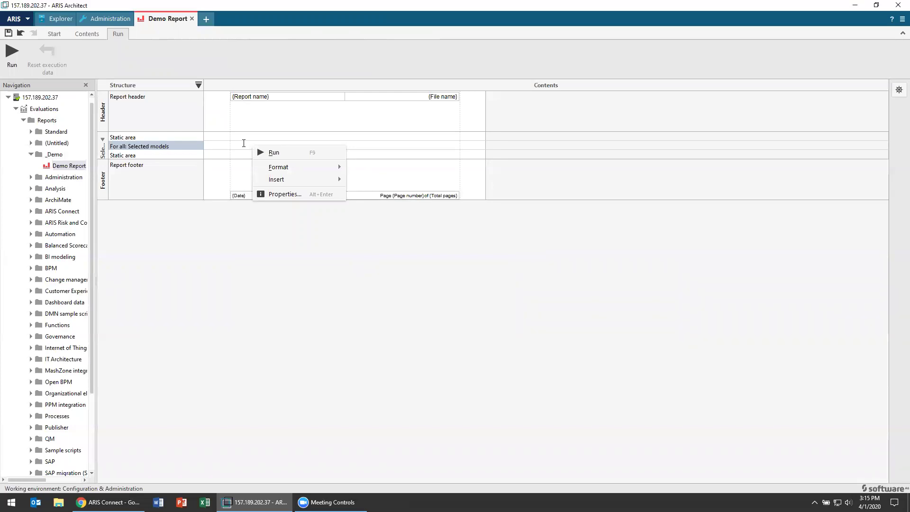
pyautogui.moveTo(284, 179)
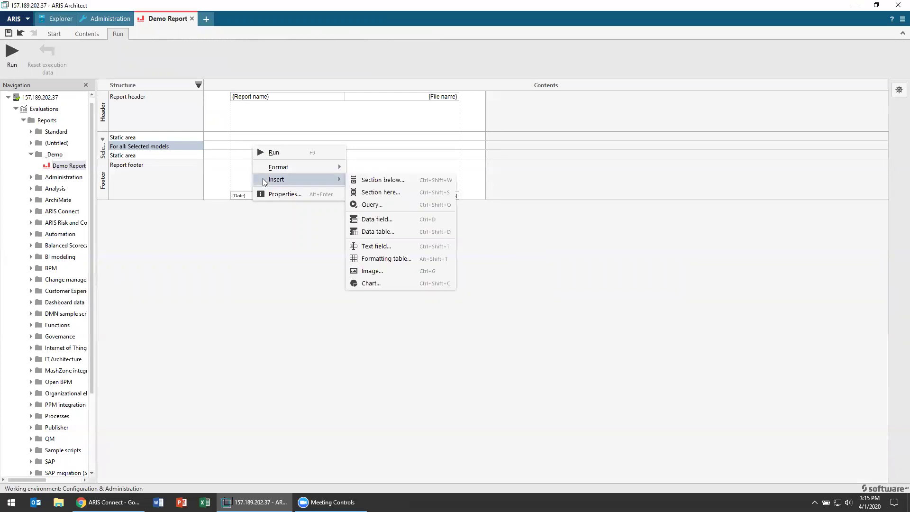
pyautogui.click(398, 204)
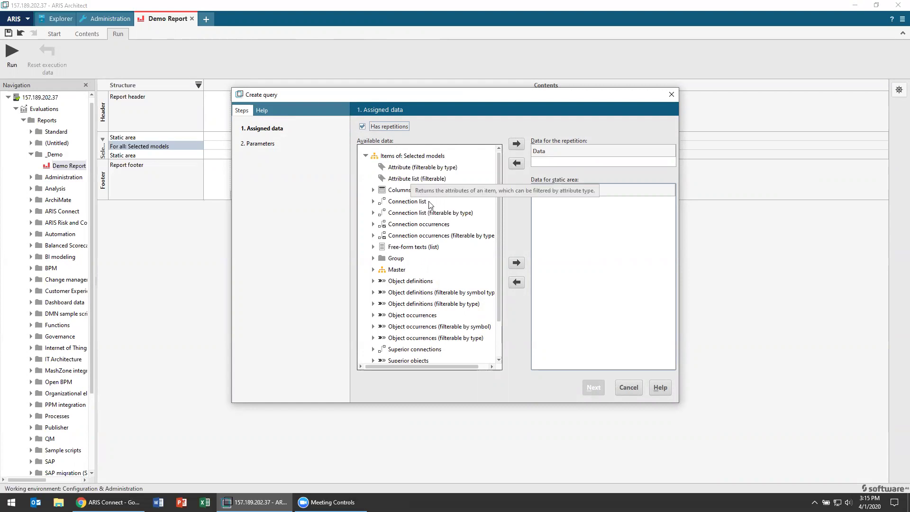
pyautogui.scroll(-2, 449, 236)
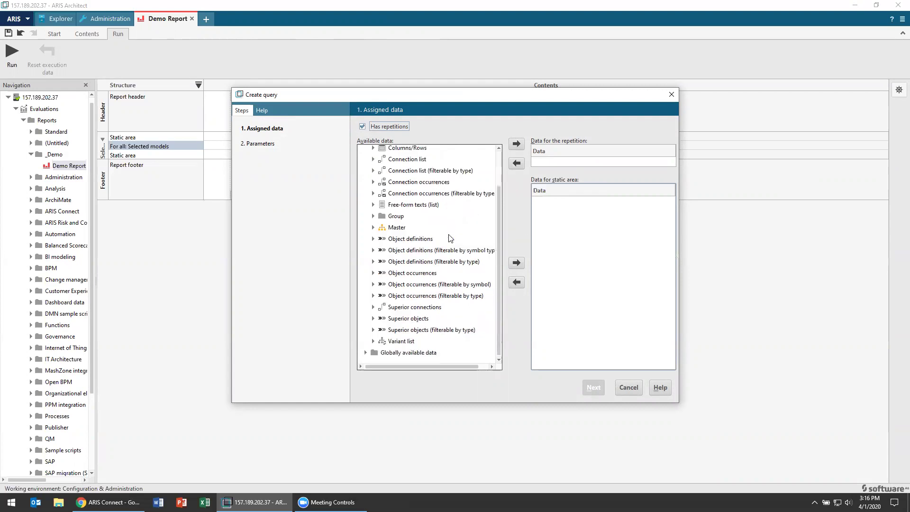
pyautogui.click(412, 297)
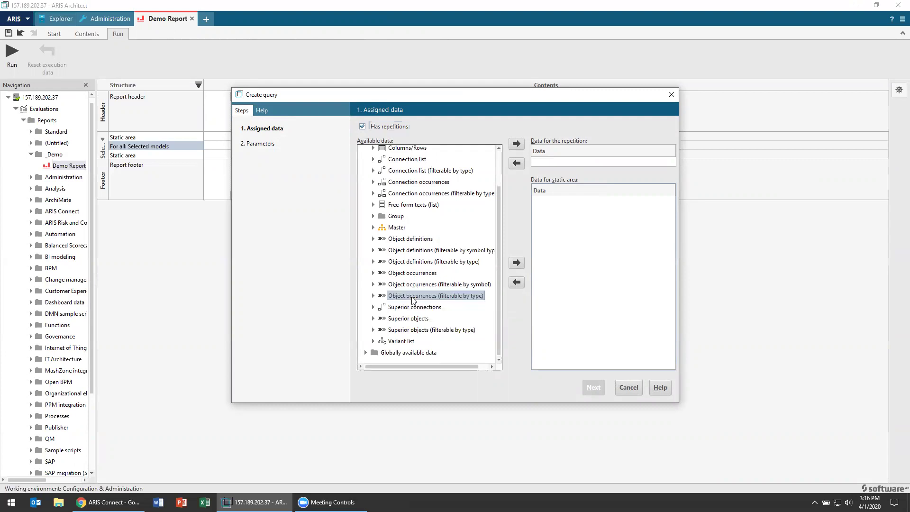
pyautogui.click(516, 143)
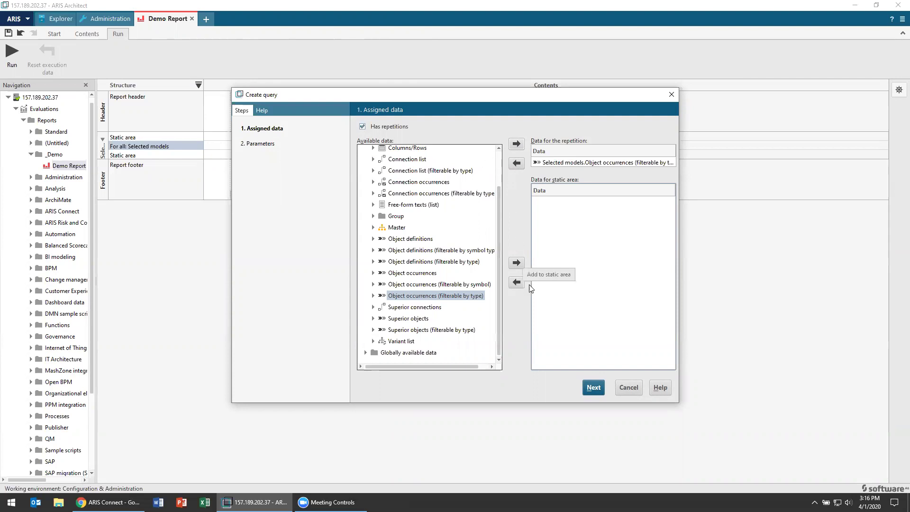
# Step: Filter the query's object occurrences to the Function object type
pyautogui.click(587, 387)
pyautogui.click(516, 278)
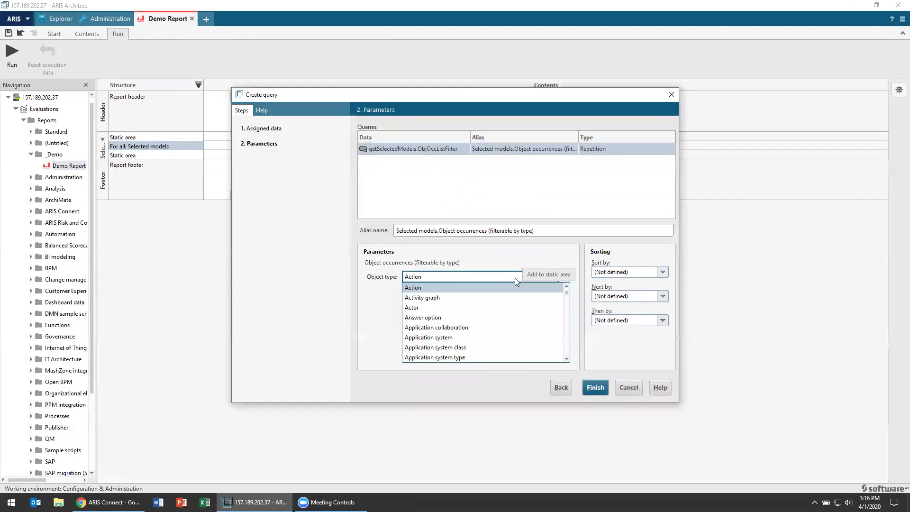
pyautogui.write('fu')
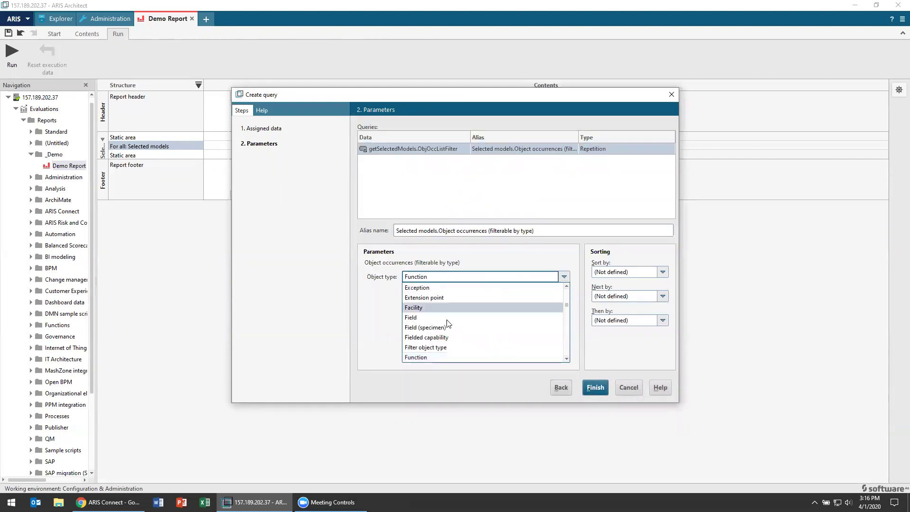
pyautogui.click(431, 355)
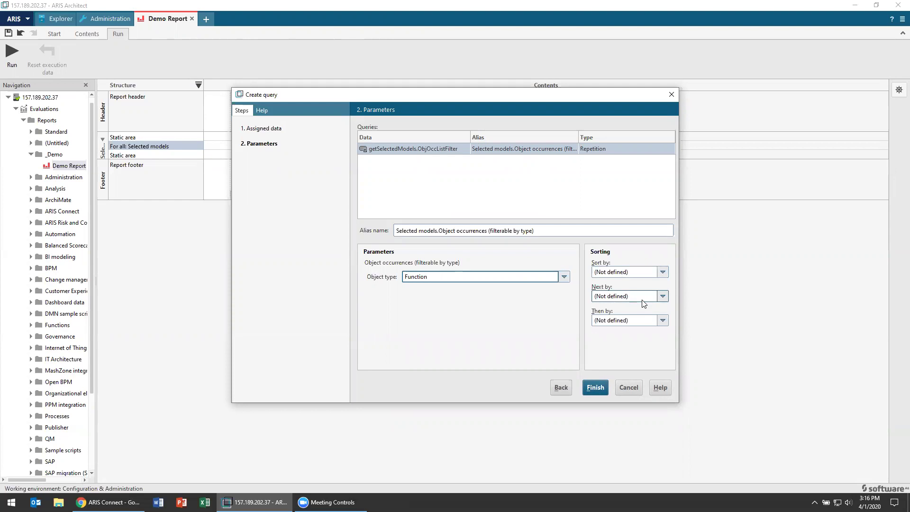
# Step: Sort the occurrences by Y-coordinate, then by X-coordinate, and finish the query
pyautogui.click(654, 273)
pyautogui.scroll(-2, 611, 312)
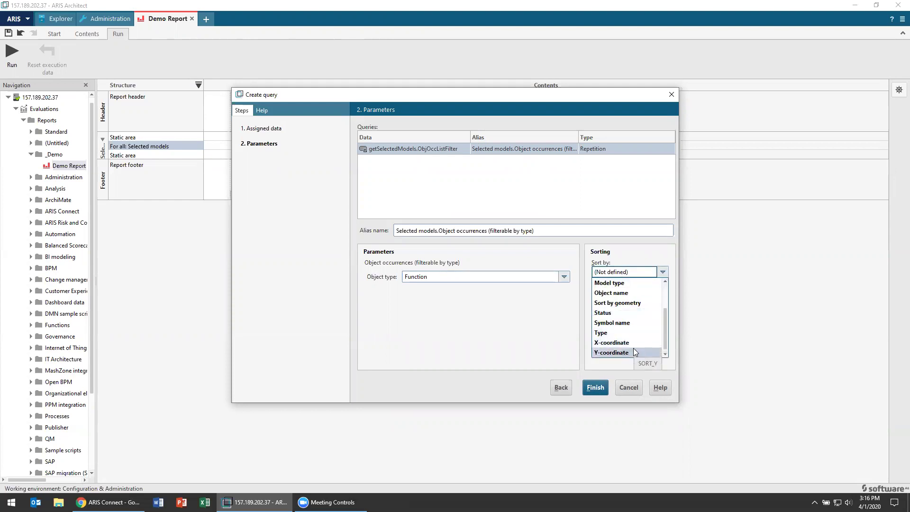
pyautogui.click(630, 342)
pyautogui.click(626, 297)
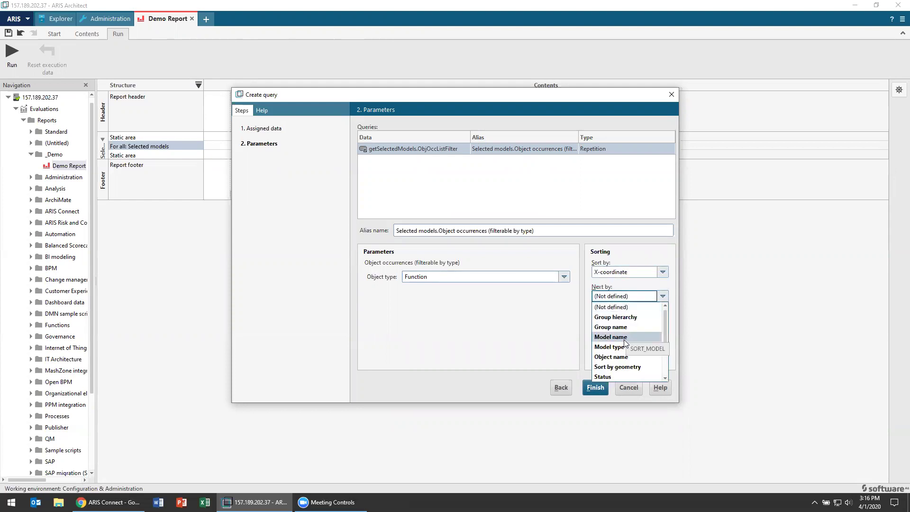
pyautogui.scroll(-3, 623, 339)
pyautogui.click(641, 273)
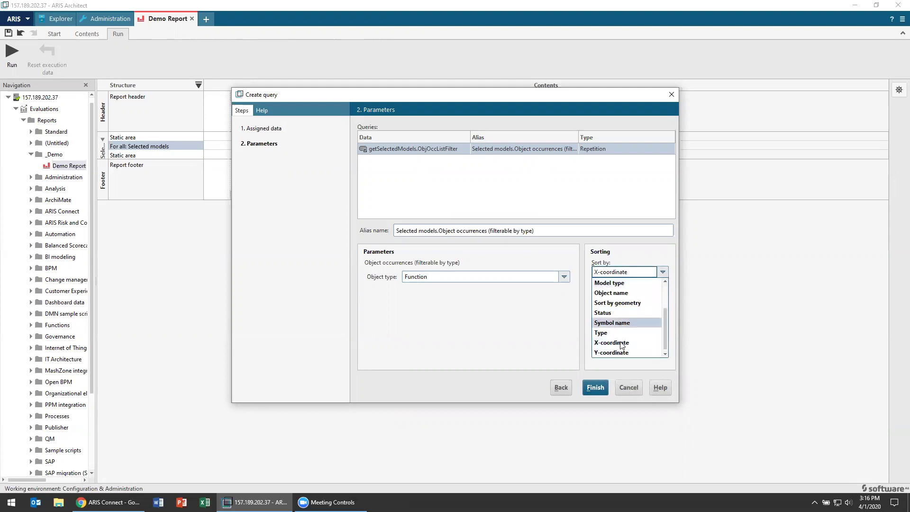
pyautogui.click(612, 352)
pyautogui.click(620, 297)
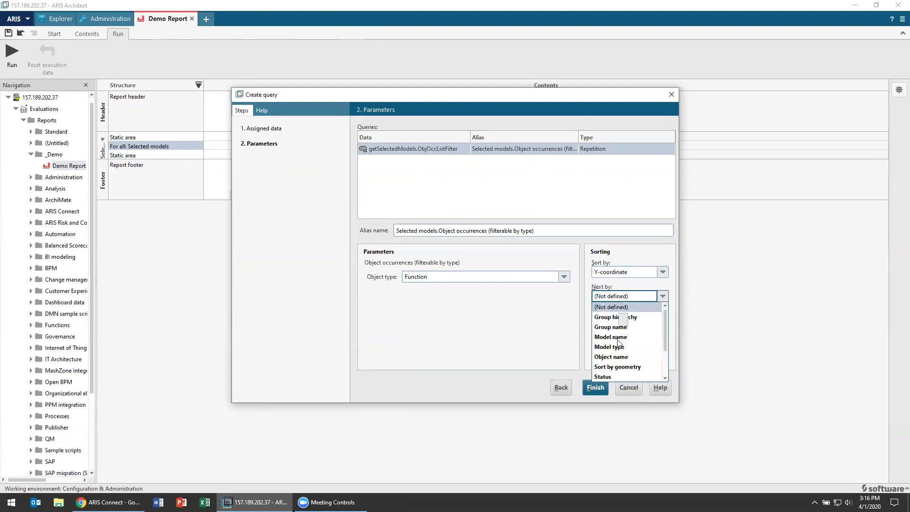
pyautogui.scroll(-3, 613, 365)
pyautogui.click(612, 365)
pyautogui.click(595, 388)
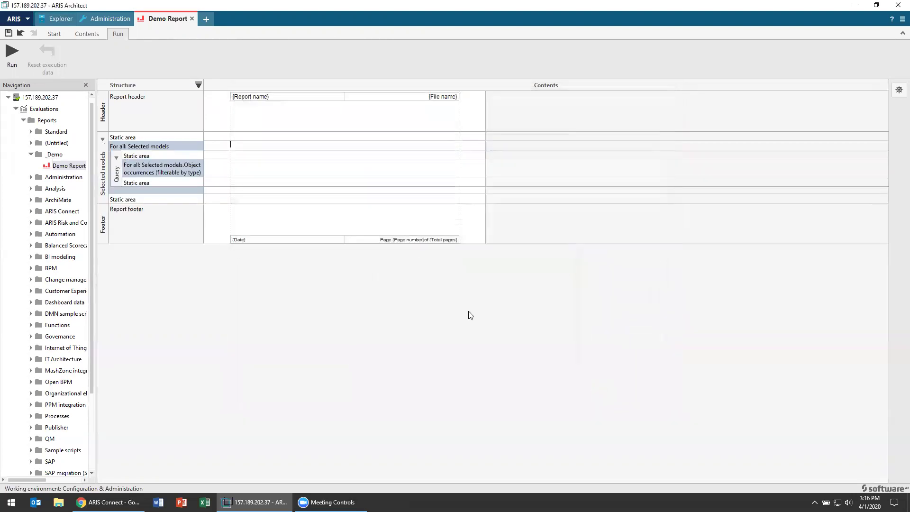
# Step: Insert a nested query under the occurrences row over Object definition > Assigned models (filterable by type)
pyautogui.rightClick(243, 165)
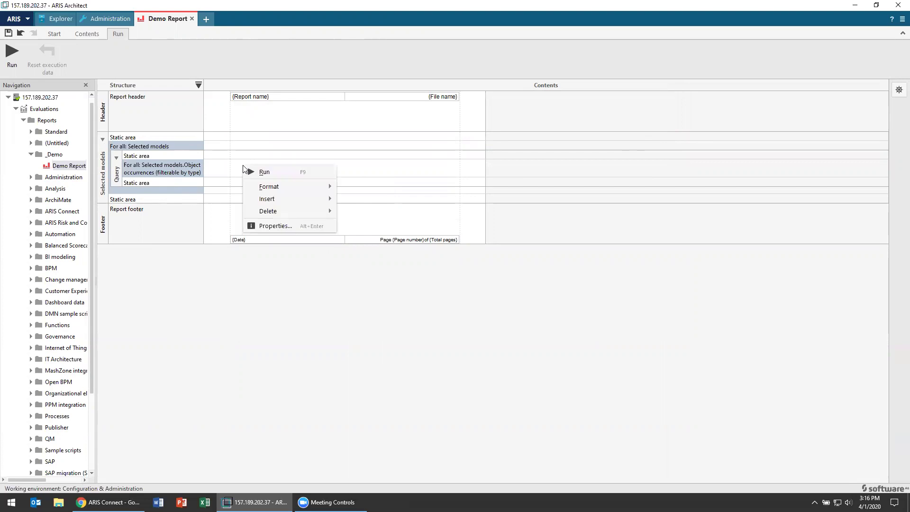
pyautogui.moveTo(303, 200)
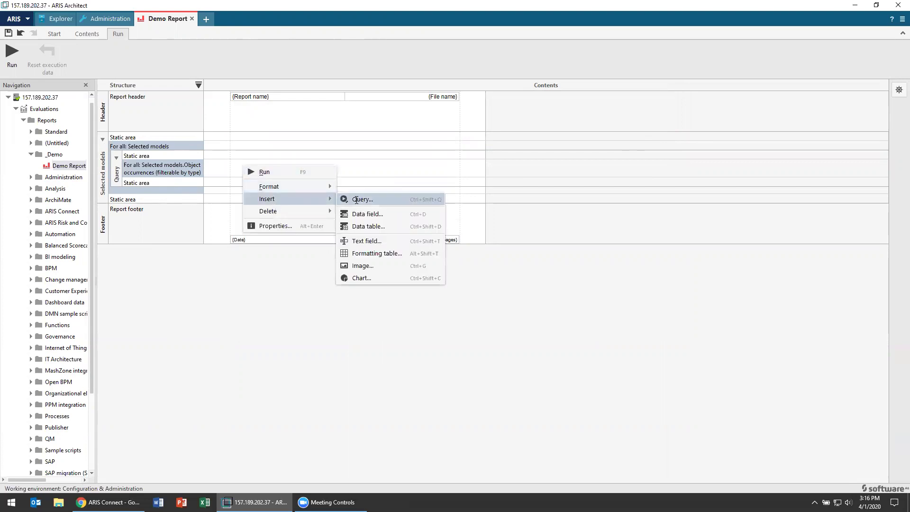
pyautogui.click(351, 201)
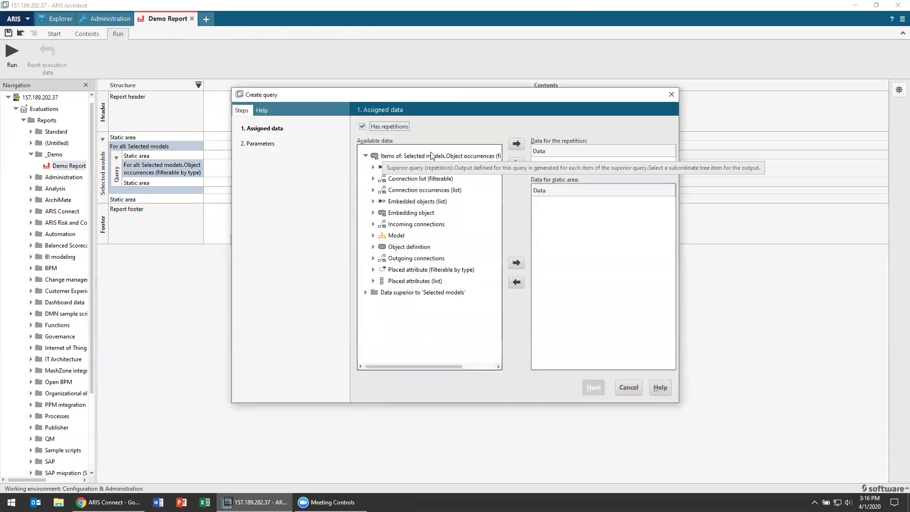
pyautogui.click(373, 246)
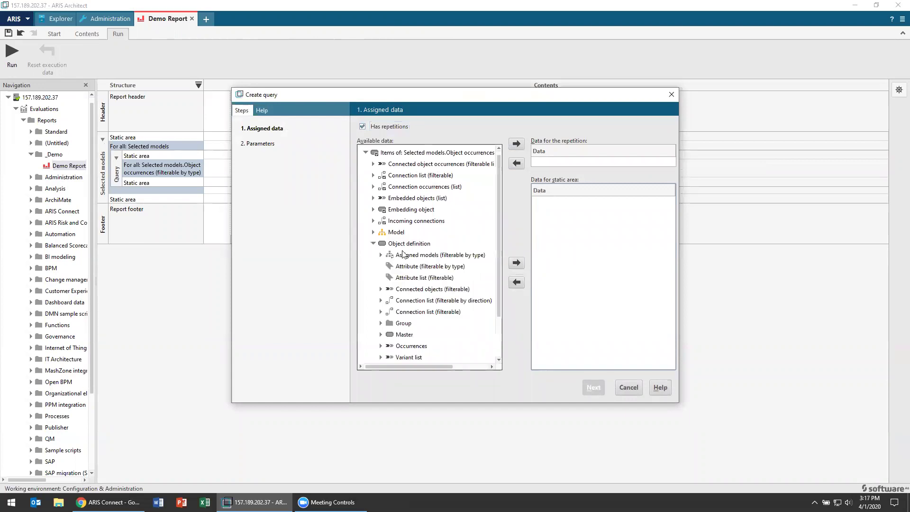
pyautogui.click(426, 255)
pyautogui.click(521, 147)
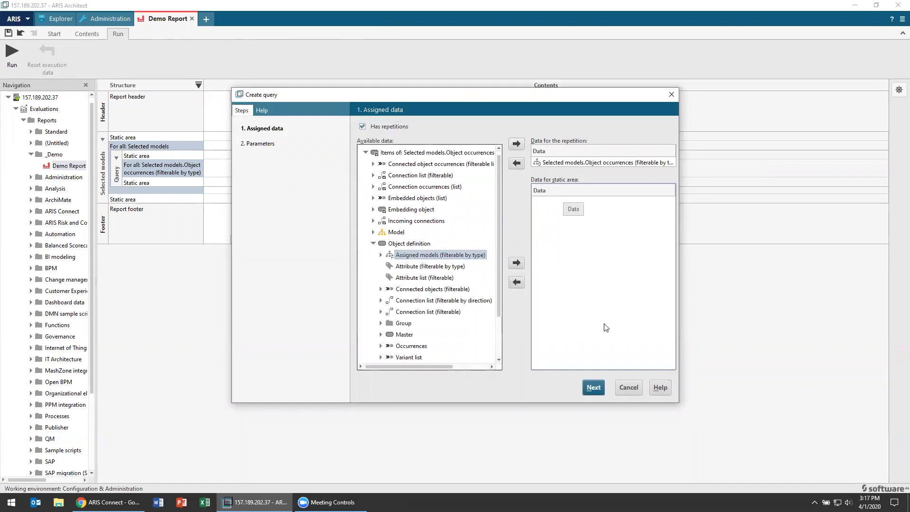
pyautogui.click(597, 389)
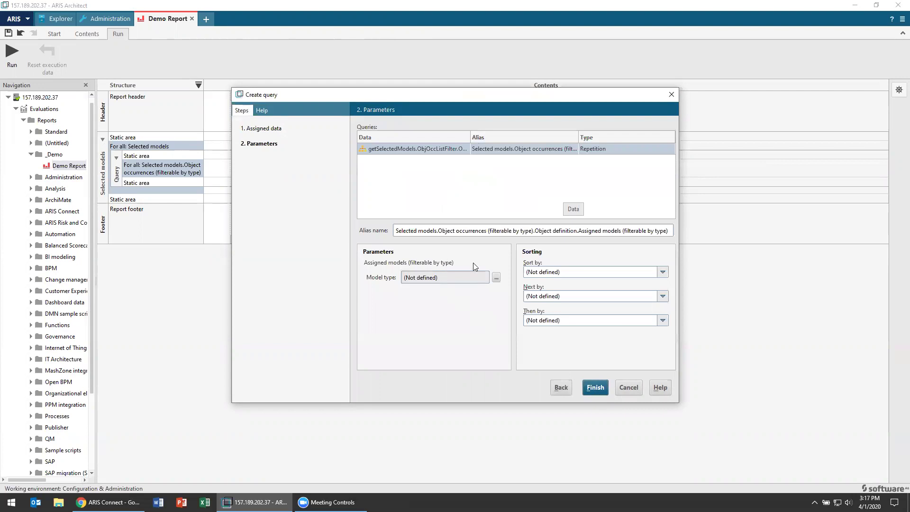
pyautogui.click(594, 386)
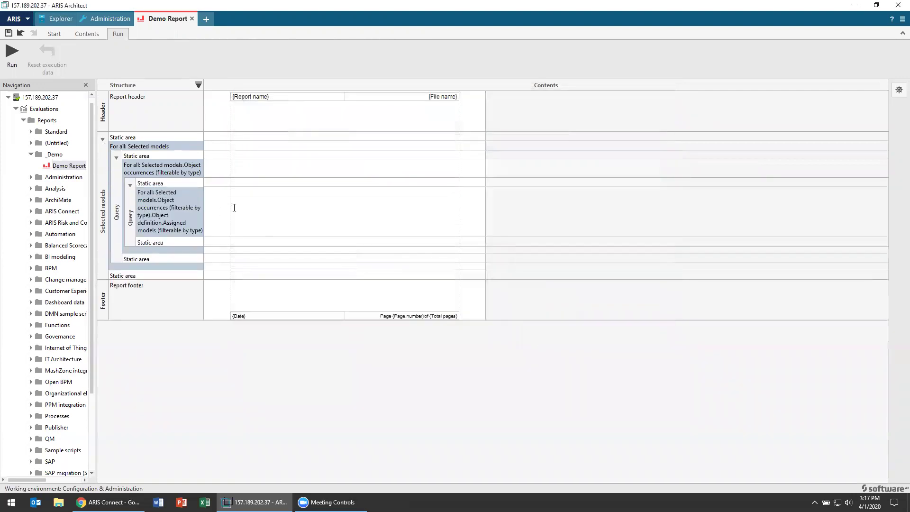
# Step: Insert a formatting table with 1 row and 4 columns into the inner static area
pyautogui.click(251, 183)
pyautogui.rightClick(250, 183)
pyautogui.moveTo(283, 216)
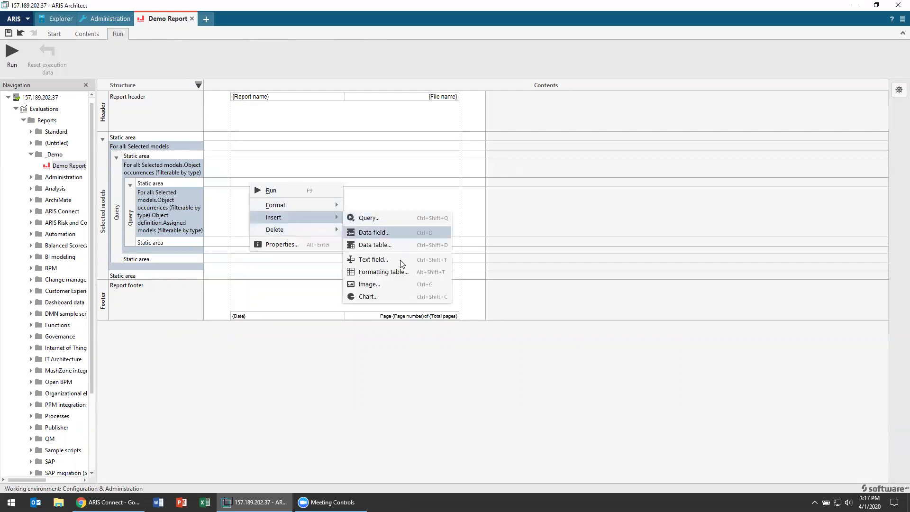
pyautogui.click(402, 272)
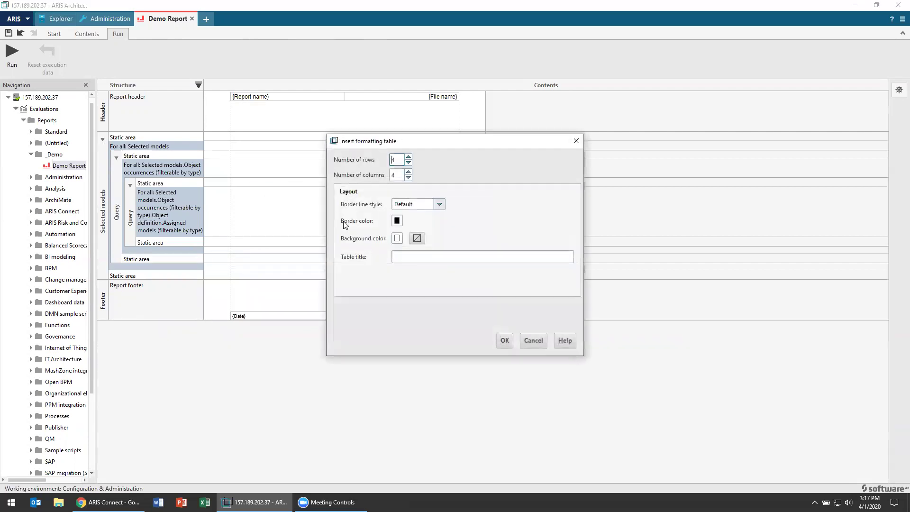
pyautogui.doubleClick(397, 176)
pyautogui.doubleClick(389, 159)
pyautogui.write('1')
pyautogui.click(504, 340)
# Step: Fill the table's header cells with Name, Description, Last Changed and Last User
pyautogui.click(279, 189)
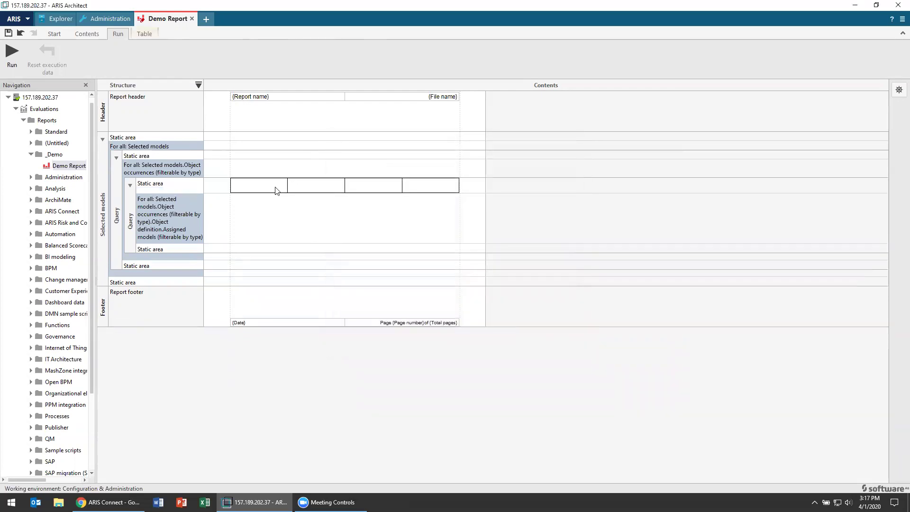
pyautogui.write('Name')
pyautogui.write('Desc')
pyautogui.write('ription')
pyautogui.press('Tab')
pyautogui.write('Last ChangedLast User')
# Step: Insert a one-row table below the headings, then undo it because it has only three columns
pyautogui.rightClick(305, 203)
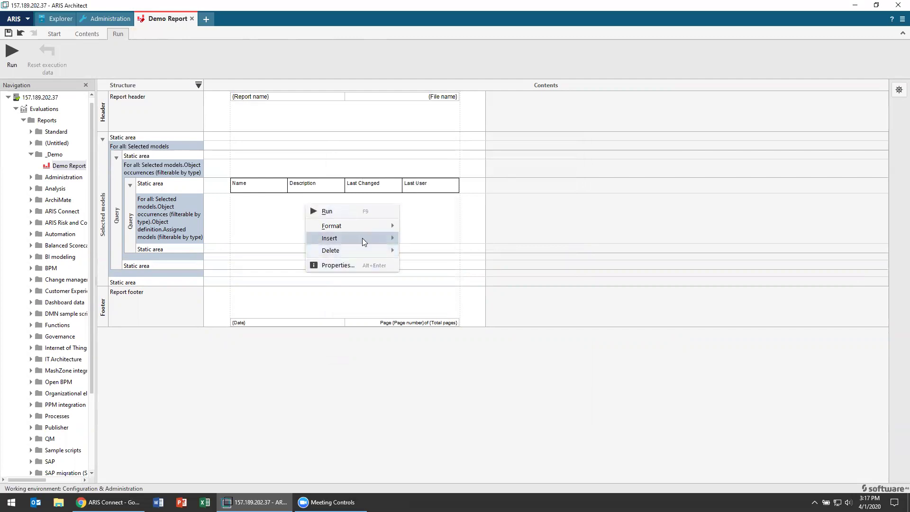
pyautogui.moveTo(362, 238)
pyautogui.click(450, 289)
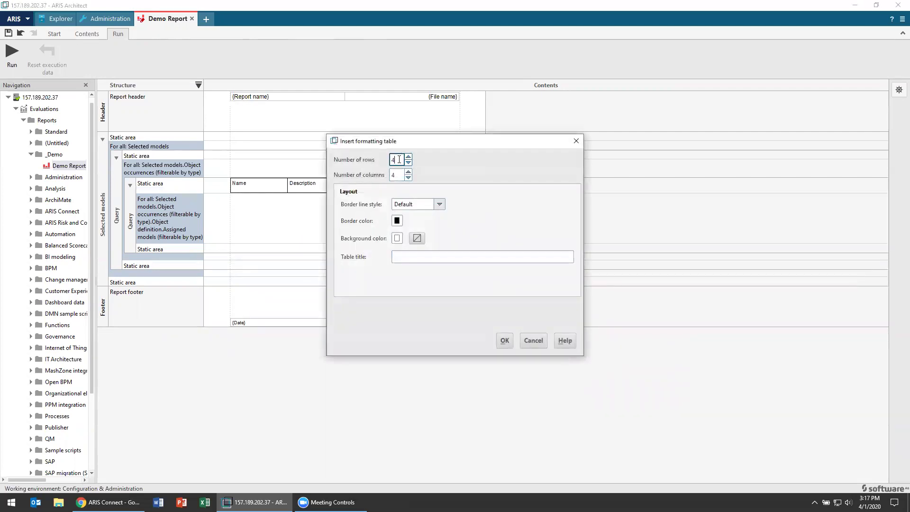
pyautogui.write('1')
pyautogui.press('Tab')
pyautogui.click(504, 340)
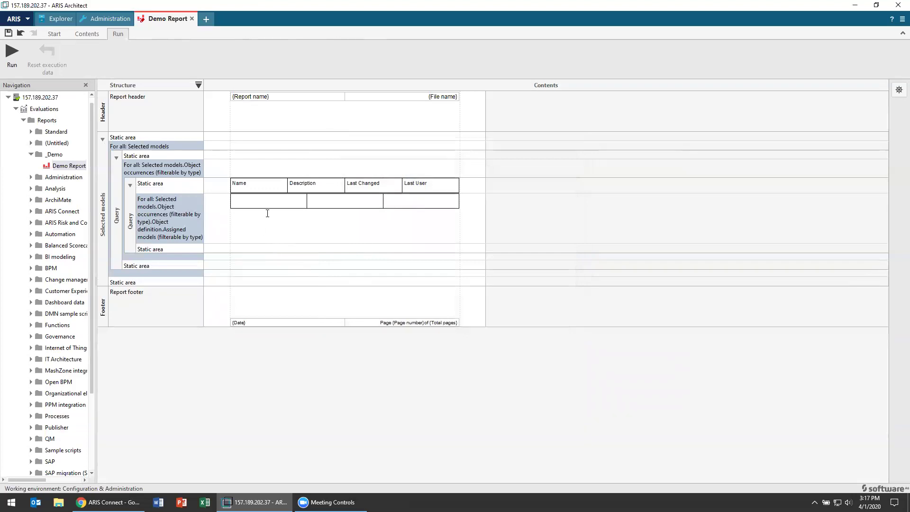
pyautogui.hotkey('ctrl', 'z')
# Step: Insert a formatting table with 1 row and 4 columns in the assigned-models query area
pyautogui.rightClick(290, 209)
pyautogui.moveTo(342, 243)
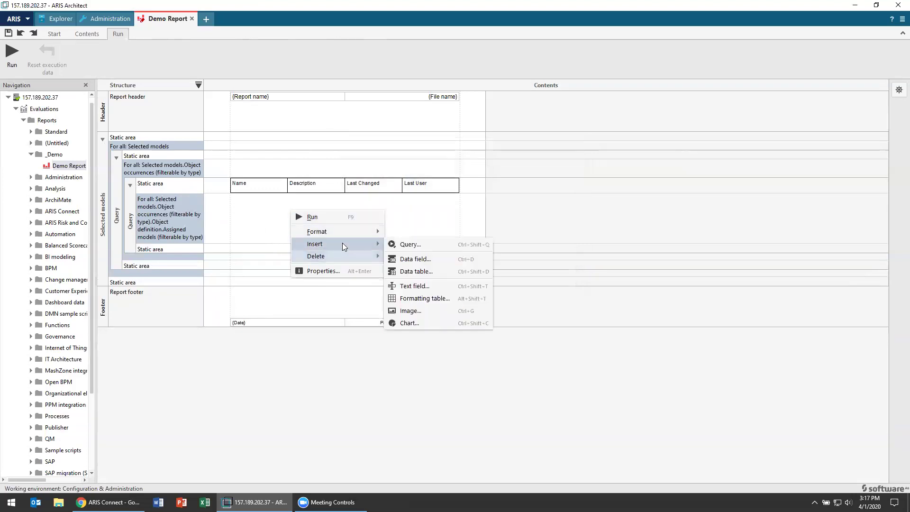
pyautogui.click(426, 298)
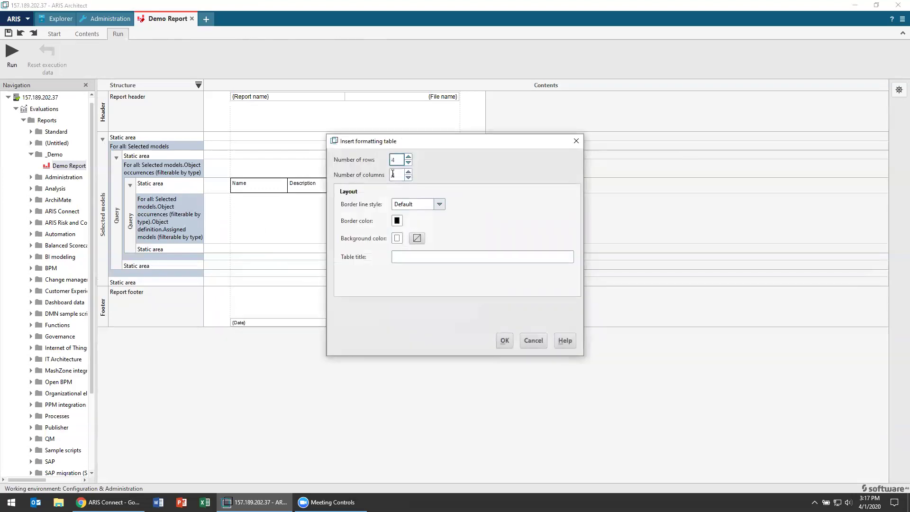
pyautogui.click(392, 173)
pyautogui.write('4')
pyautogui.click(391, 161)
pyautogui.click(503, 345)
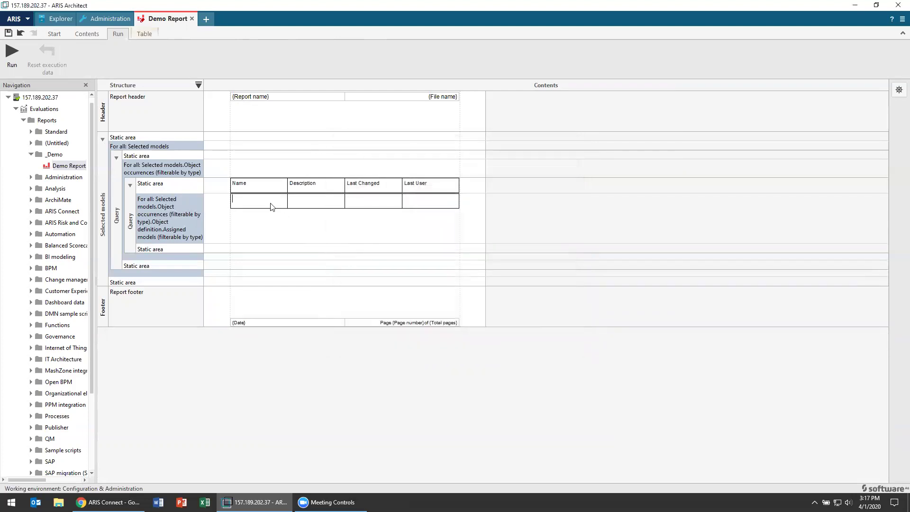
# Step: Insert the Name data field into the new table's first cell, under the Name heading
pyautogui.rightClick(271, 206)
pyautogui.moveTo(297, 249)
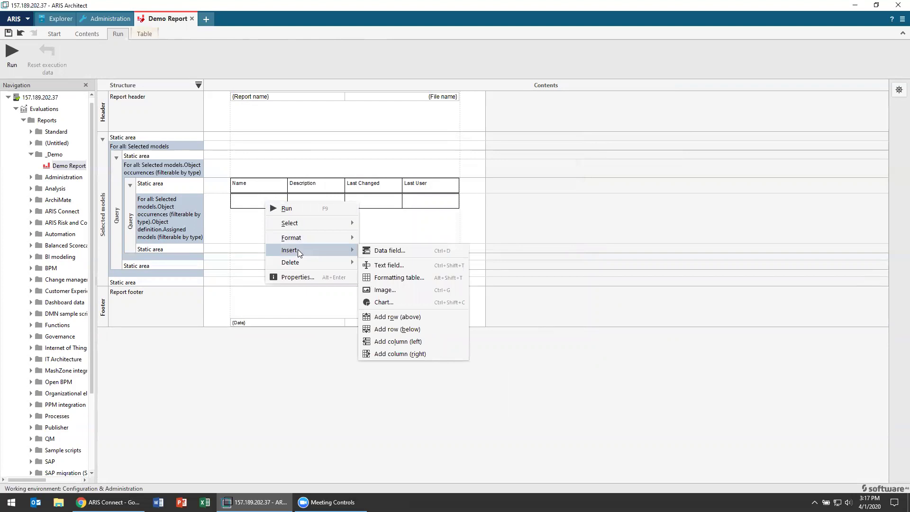
pyautogui.click(390, 251)
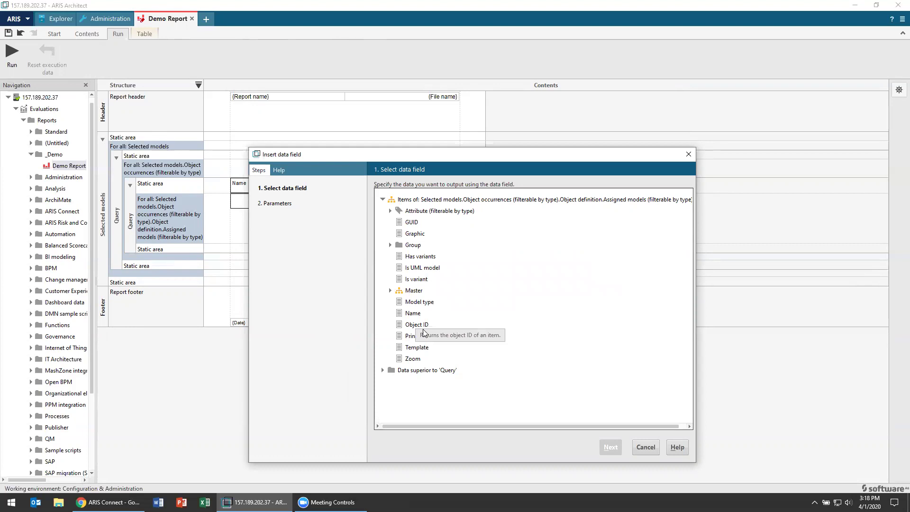
pyautogui.click(412, 313)
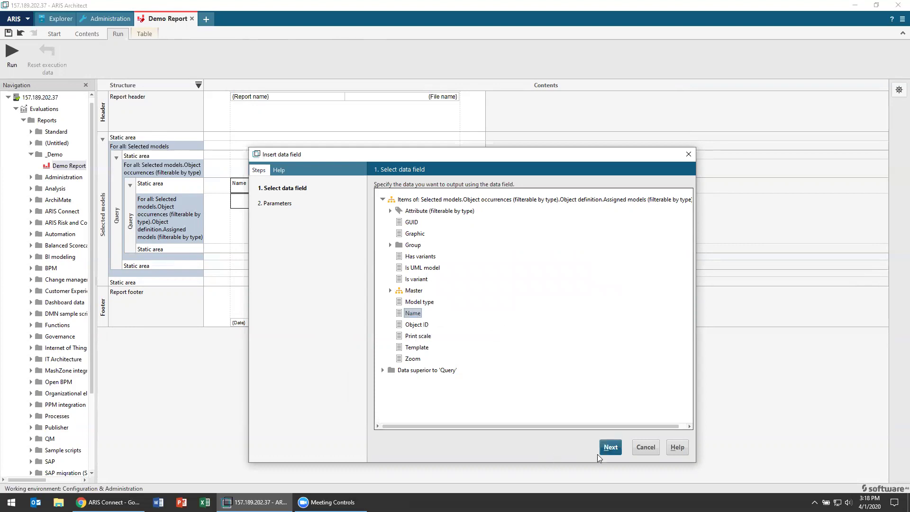
pyautogui.click(611, 448)
pyautogui.click(611, 446)
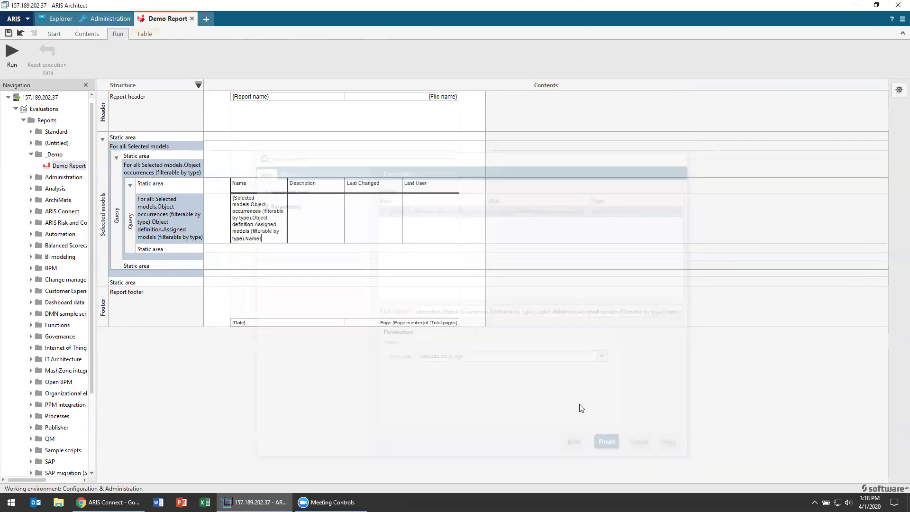
# Step: Insert an Attribute (filterable by type) data field set to Description/Definition into the Description cell
pyautogui.rightClick(305, 202)
pyautogui.moveTo(332, 252)
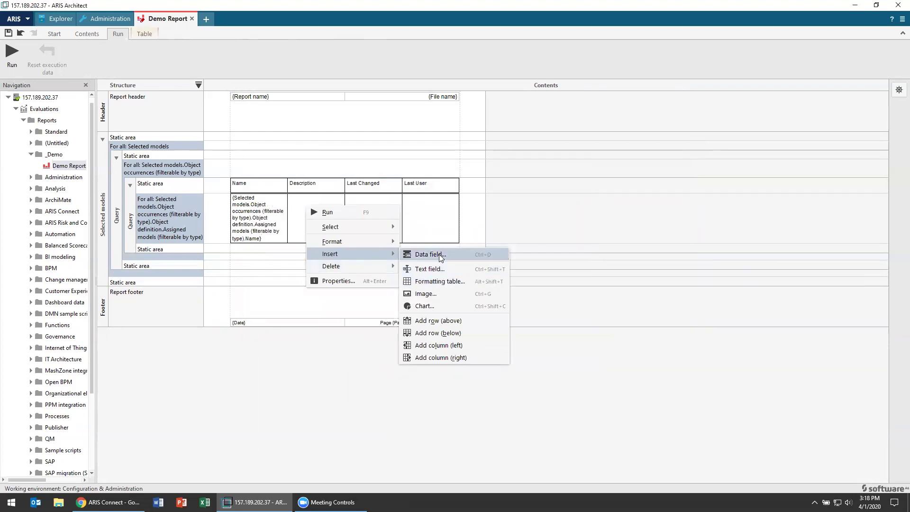
pyautogui.click(412, 255)
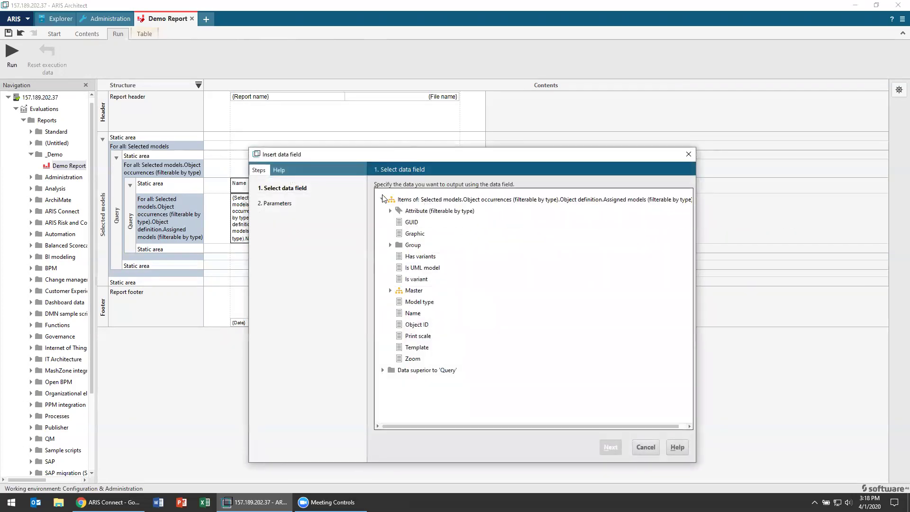
pyautogui.click(408, 211)
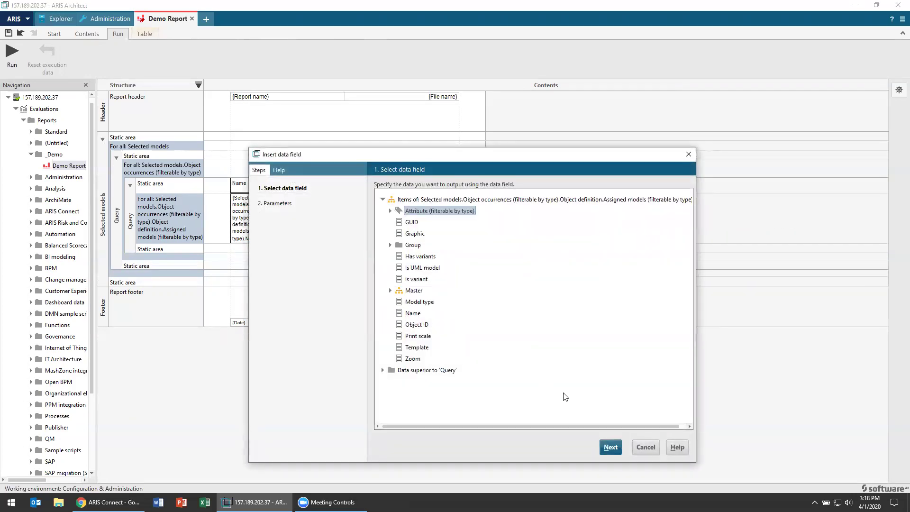
pyautogui.click(610, 446)
pyautogui.click(490, 350)
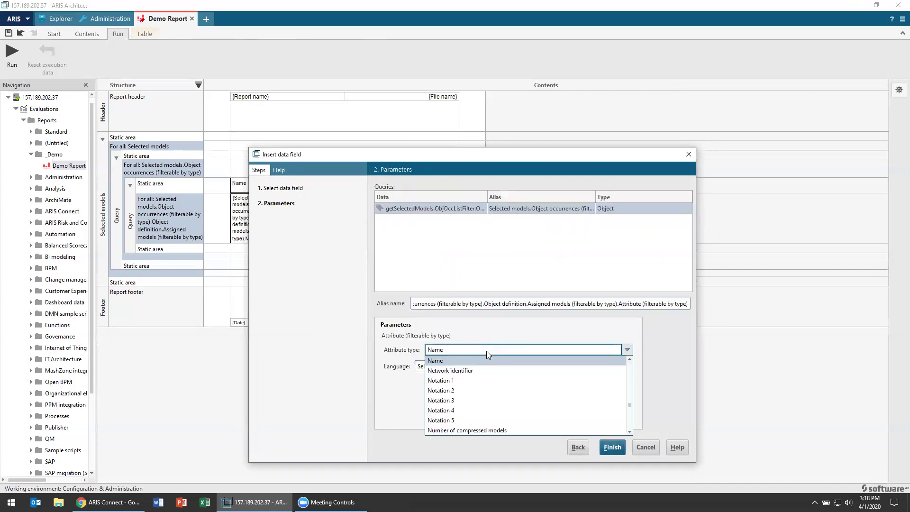
pyautogui.press('d')
pyautogui.scroll(-2, 495, 377)
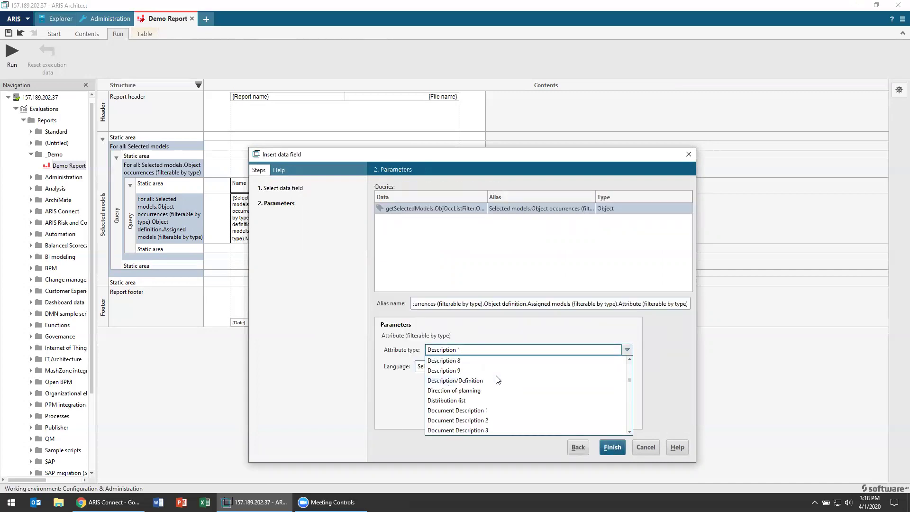
pyautogui.click(490, 382)
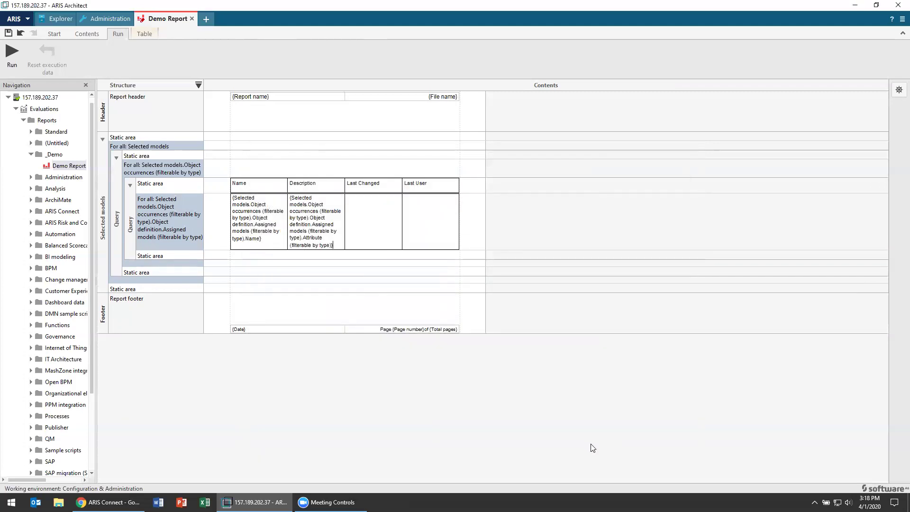
# Step: Insert an Attribute (filterable by type) data field set to Last change into the Last Changed cell
pyautogui.rightClick(368, 208)
pyautogui.moveTo(408, 257)
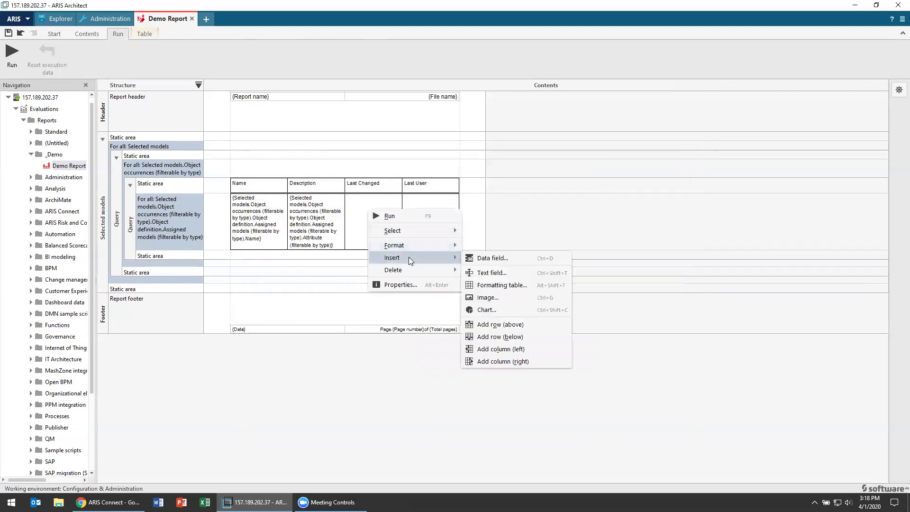
pyautogui.click(487, 259)
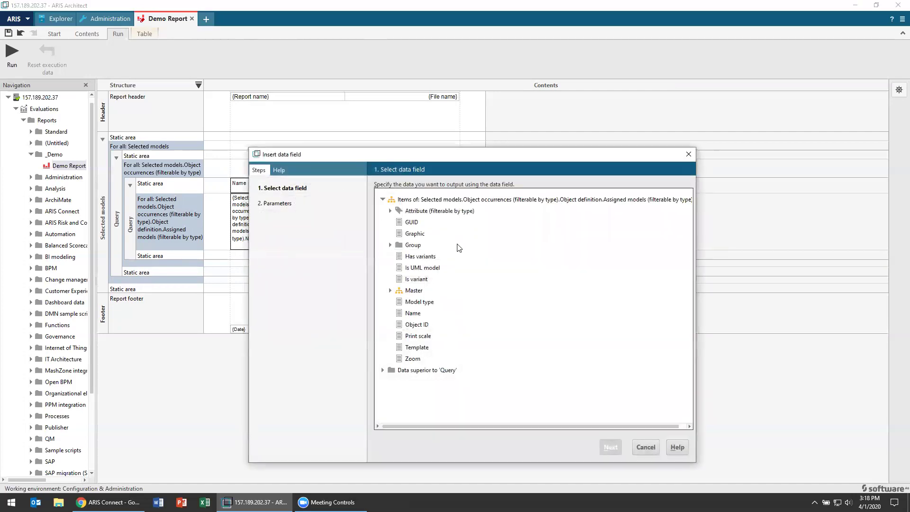
pyautogui.click(431, 211)
pyautogui.click(610, 447)
pyautogui.click(510, 350)
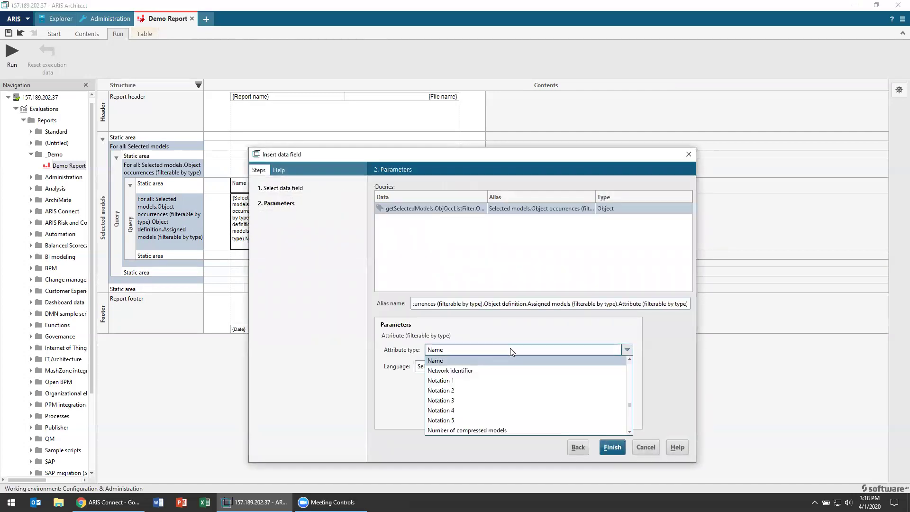
pyautogui.write('last')
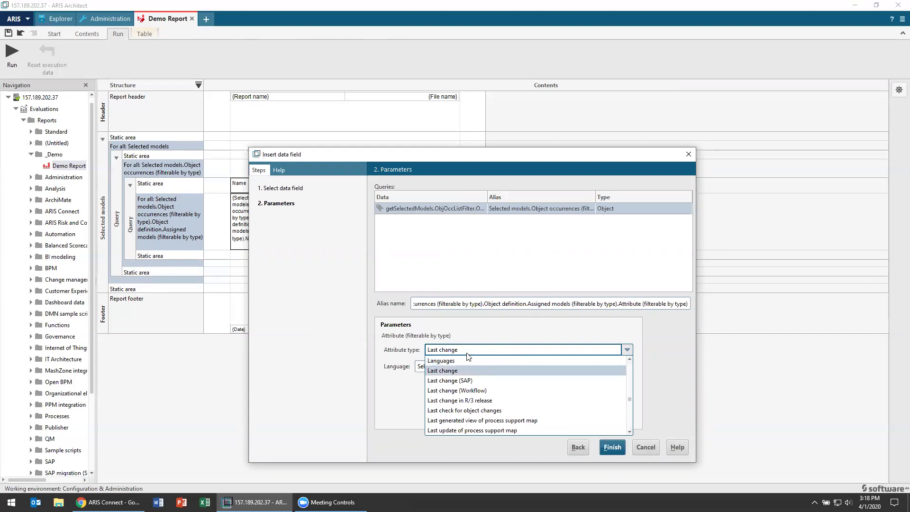
pyautogui.click(481, 369)
pyautogui.click(611, 446)
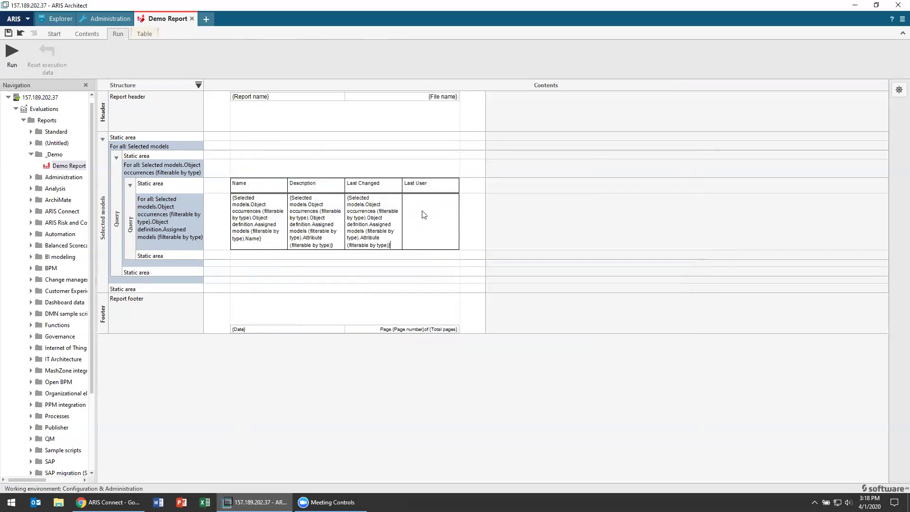
# Step: Fill the Last User cell with a Last user attribute data field, then save the report
pyautogui.rightClick(420, 200)
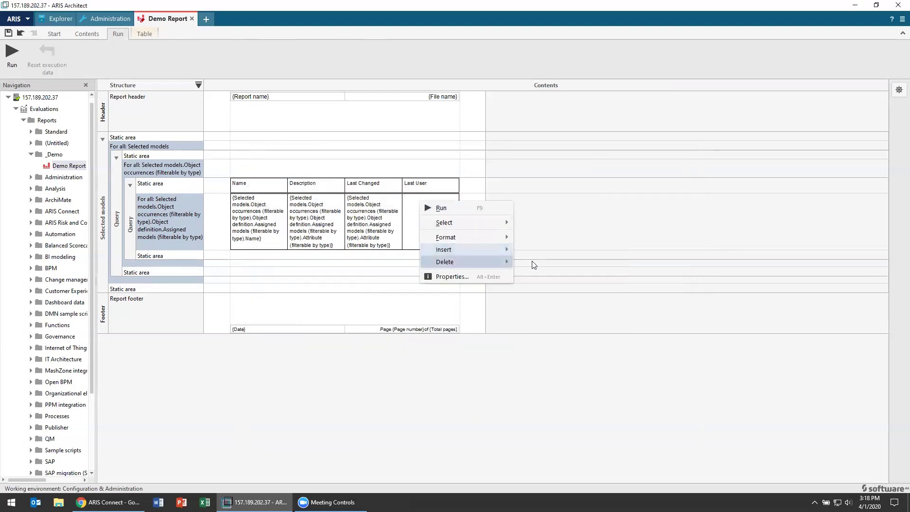
pyautogui.click(520, 252)
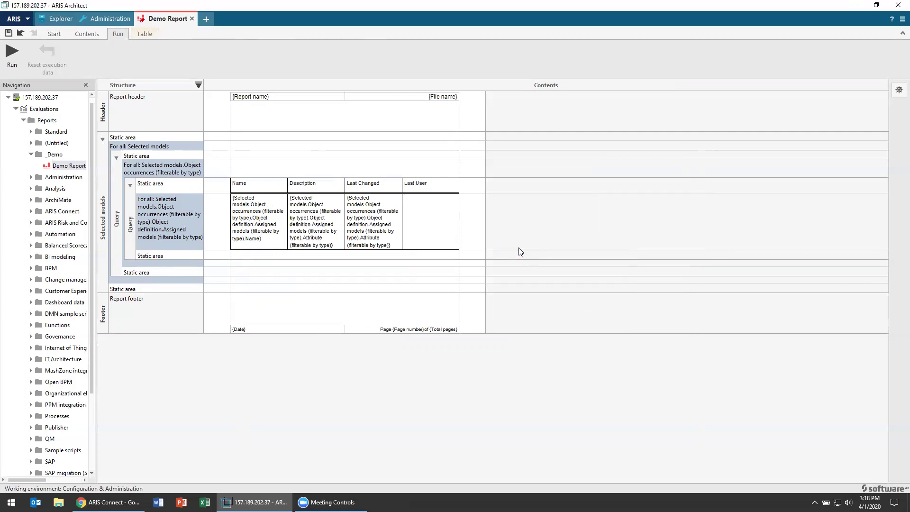
pyautogui.click(429, 210)
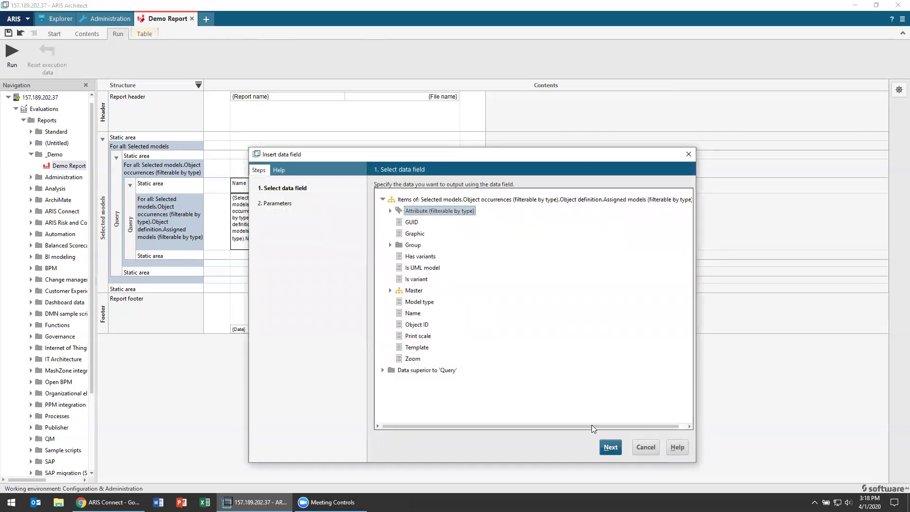
pyautogui.click(611, 447)
pyautogui.click(518, 350)
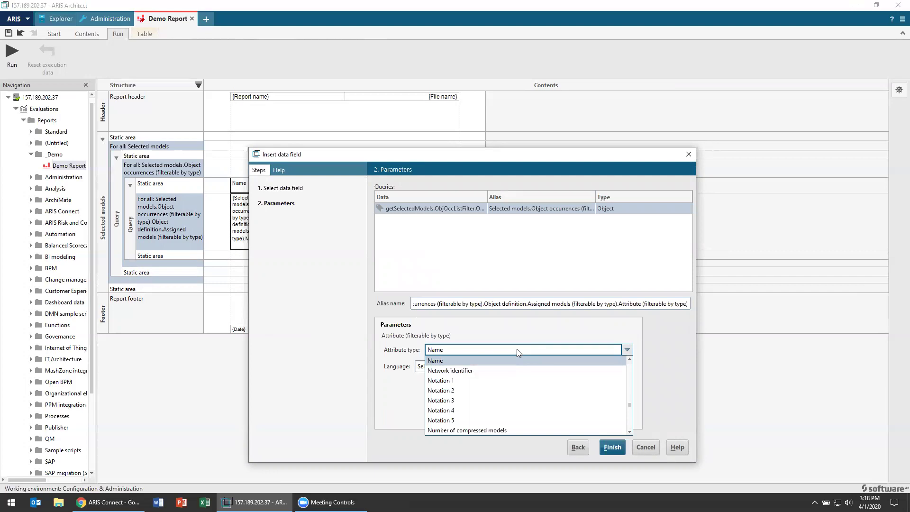
pyautogui.write('last')
pyautogui.scroll(-1, 506, 412)
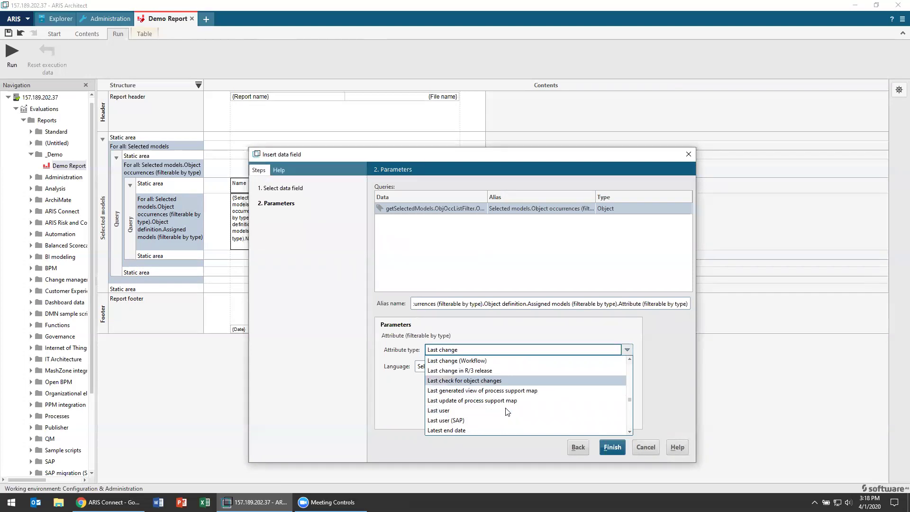
pyautogui.click(502, 401)
pyautogui.click(485, 351)
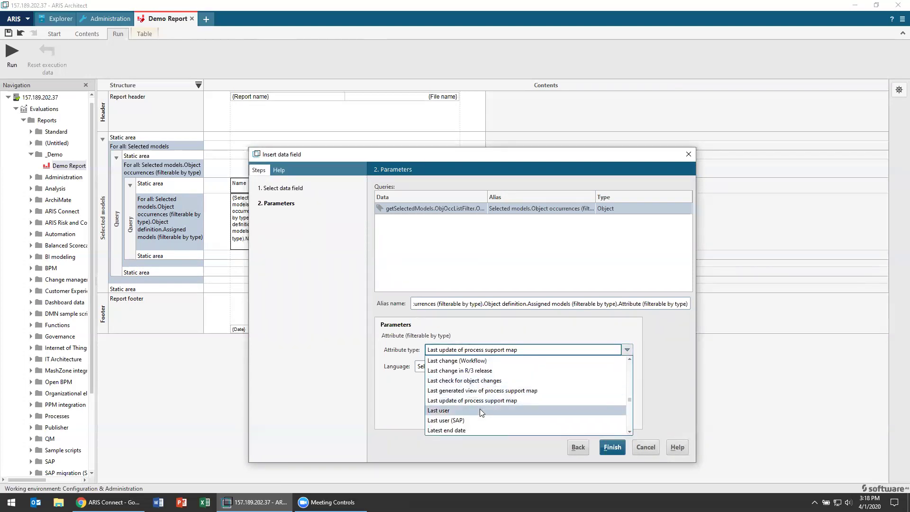
pyautogui.click(480, 409)
pyautogui.click(611, 446)
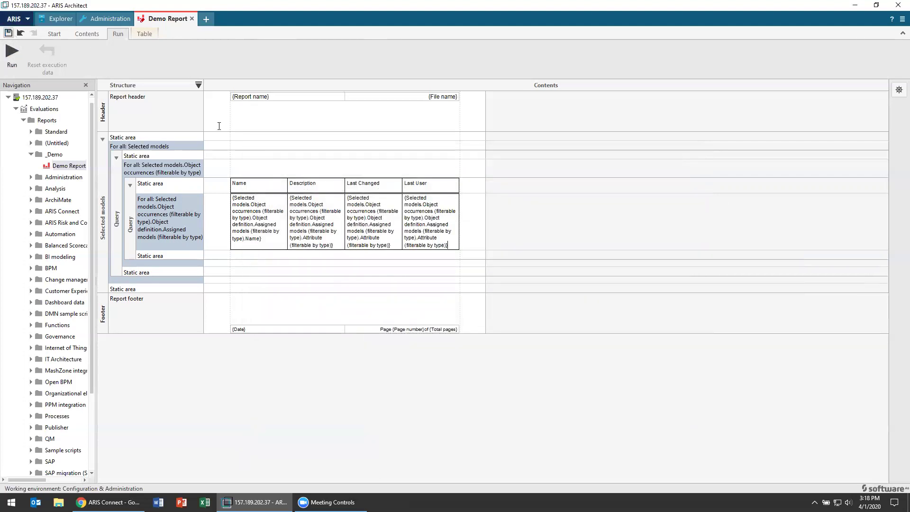
pyautogui.click(8, 33)
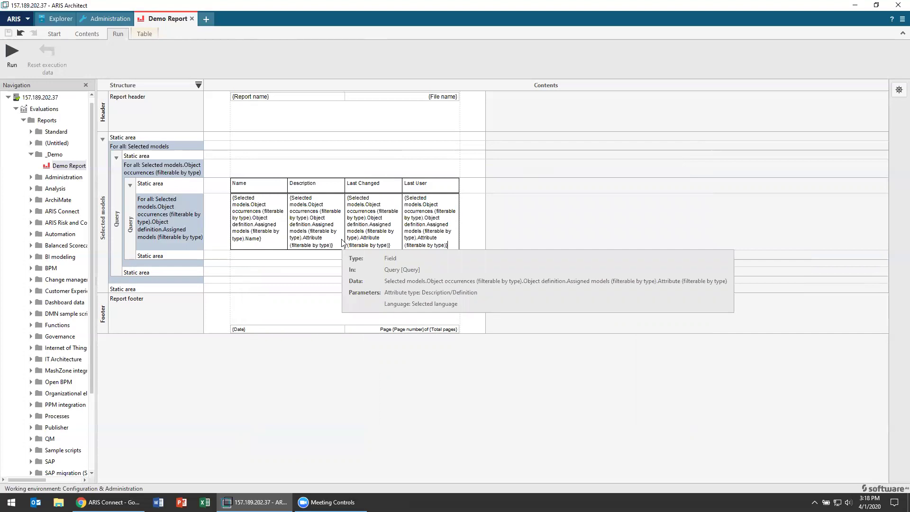
# Step: Run the Demo Report as PDF on Example Process Map from _ARIS_Demo > Processes
pyautogui.click(12, 53)
pyautogui.click(415, 224)
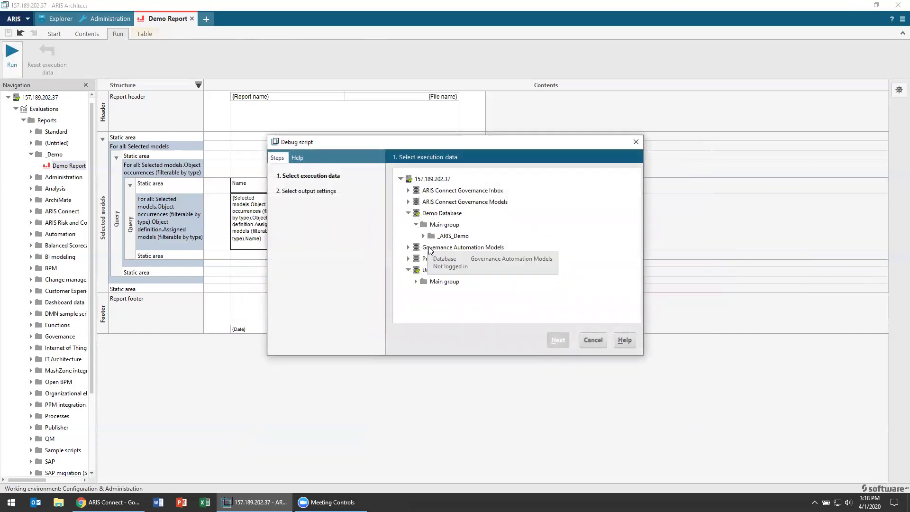
pyautogui.click(423, 235)
pyautogui.click(431, 270)
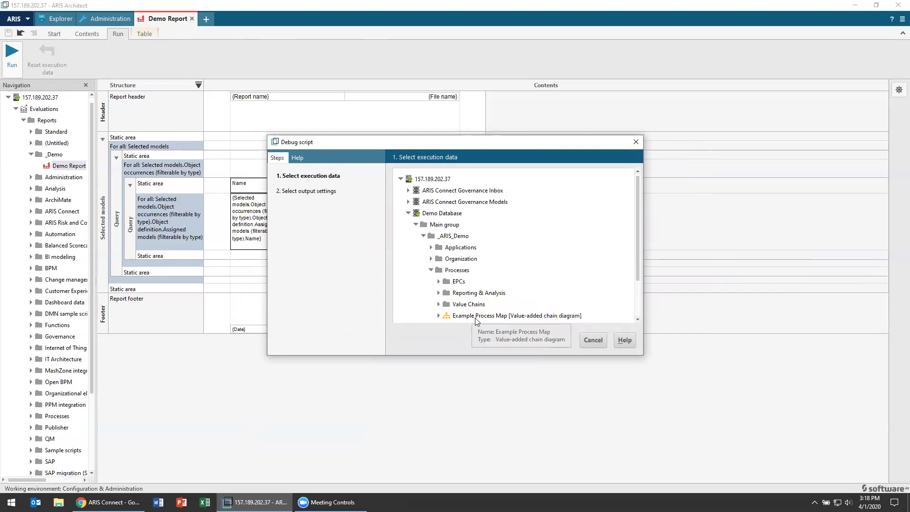
pyautogui.click(478, 316)
pyautogui.click(563, 346)
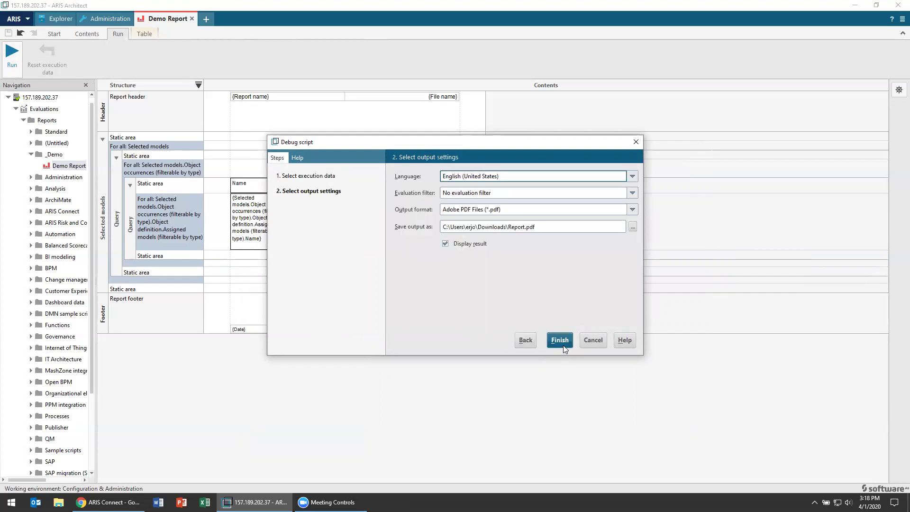
pyautogui.click(562, 342)
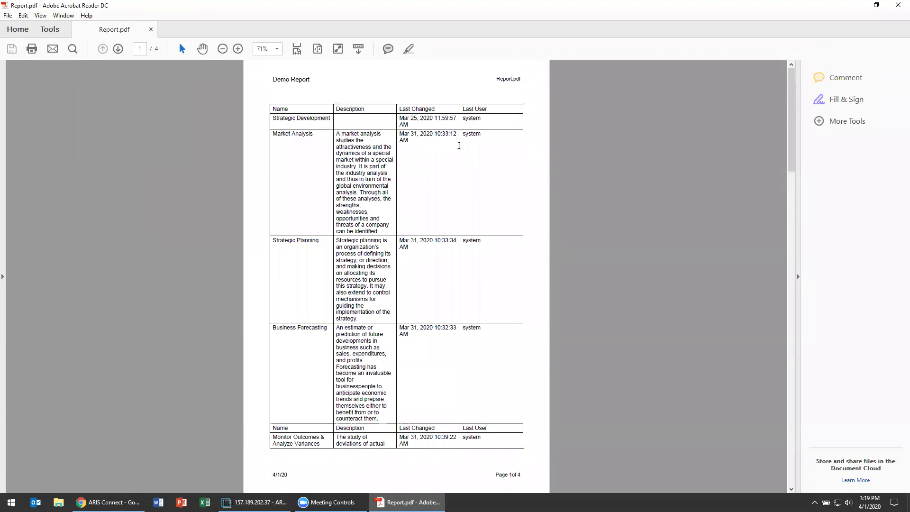
# Step: Scroll through the four-page Report.pdf table of assigned models in Acrobat Reader
pyautogui.scroll(-1, 458, 189)
pyautogui.scroll(1, 457, 197)
pyautogui.moveTo(267, 80); pyautogui.dragTo(465, 280)
pyautogui.click(446, 209)
pyautogui.scroll(-20, 465, 280)
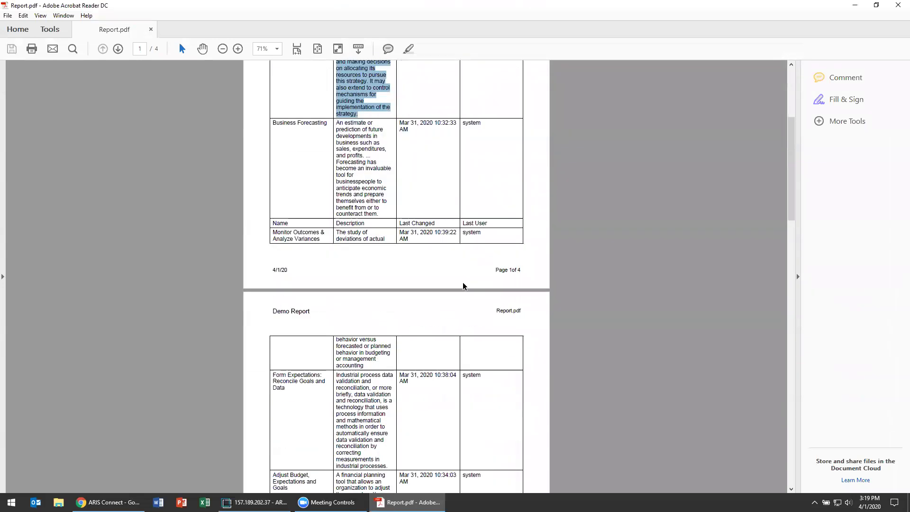
pyautogui.scroll(-10, 459, 279)
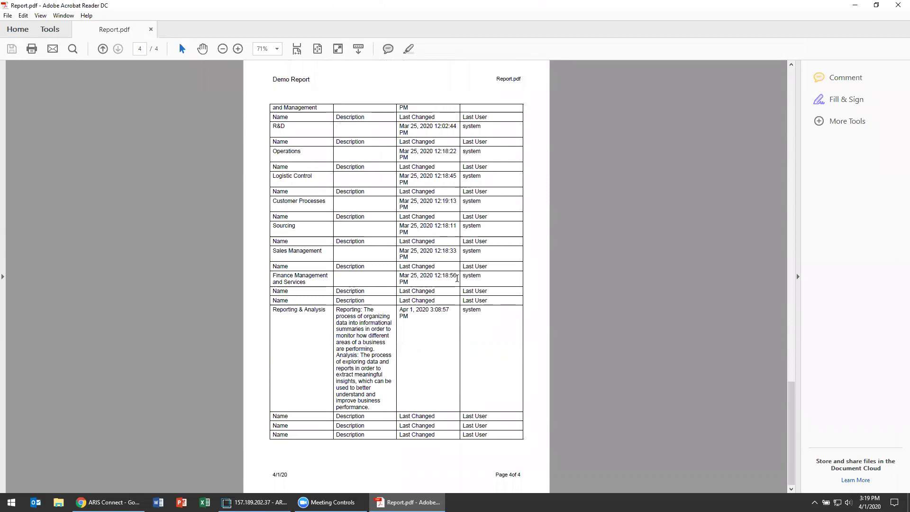
pyautogui.scroll(10, 457, 278)
pyautogui.scroll(15, 454, 275)
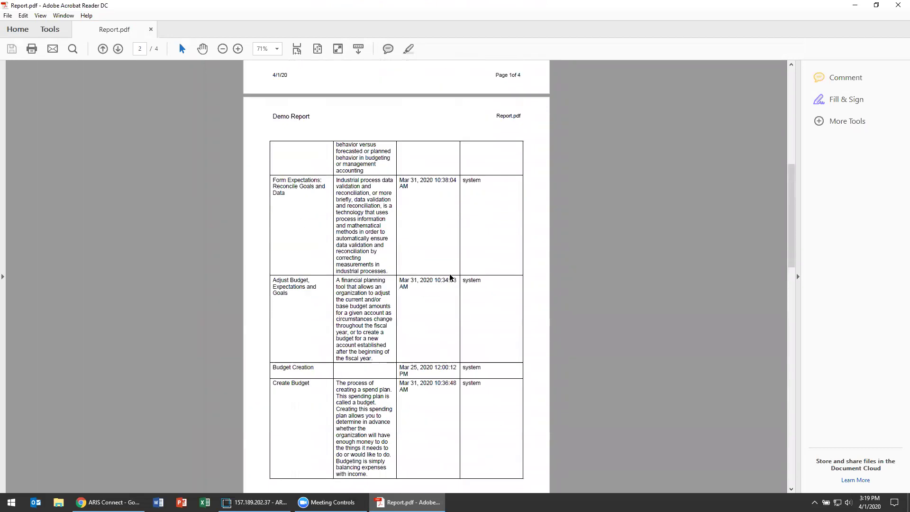
pyautogui.click(436, 191)
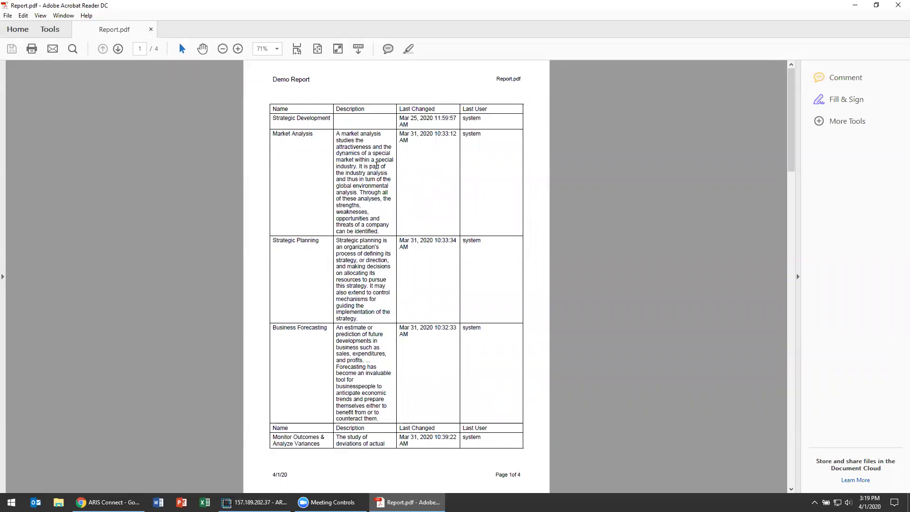
pyautogui.scroll(-4, 377, 165)
pyautogui.scroll(4, 377, 159)
# Step: Close the PDF and insert a Graphic data field into the Selected models section
pyautogui.click(897, 5)
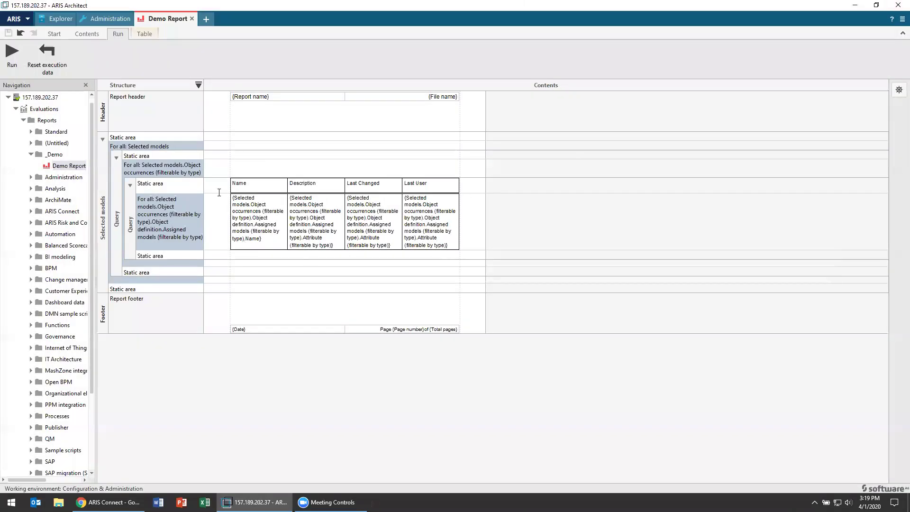
pyautogui.rightClick(284, 144)
pyautogui.moveTo(314, 178)
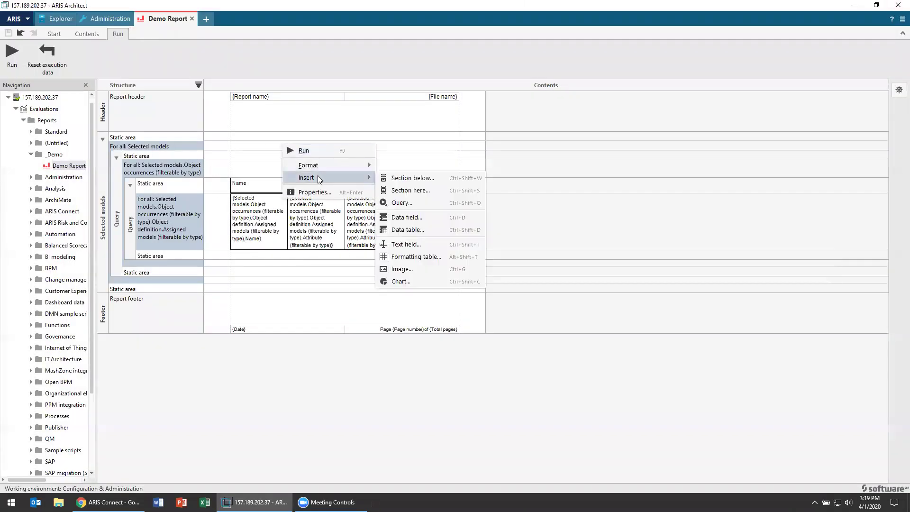
pyautogui.click(426, 217)
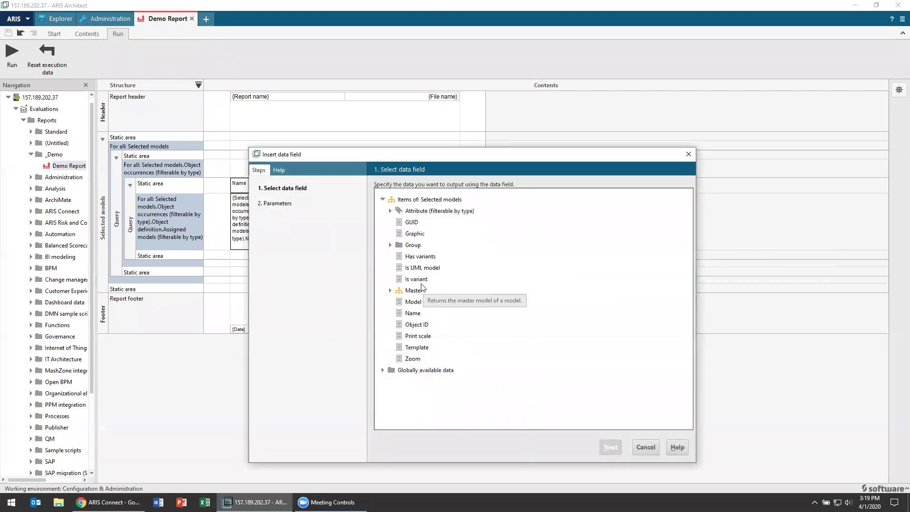
pyautogui.click(415, 233)
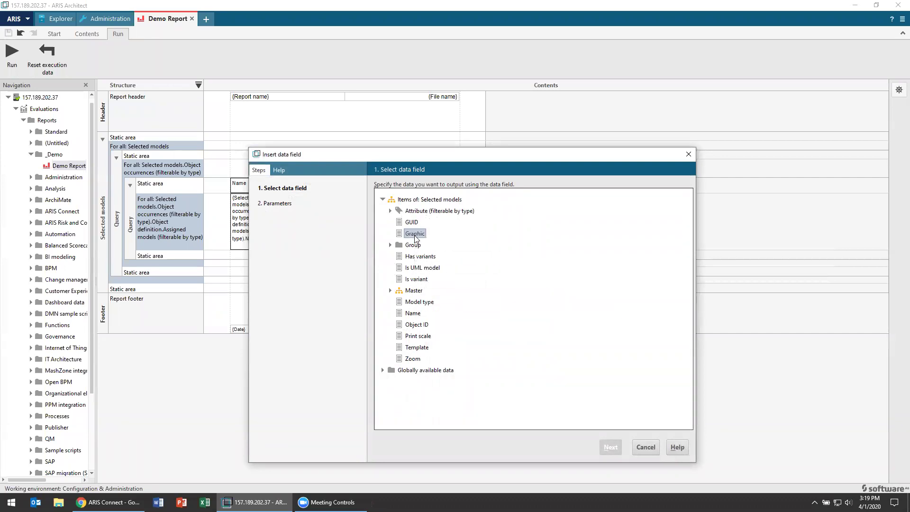
pyautogui.click(612, 448)
pyautogui.click(612, 447)
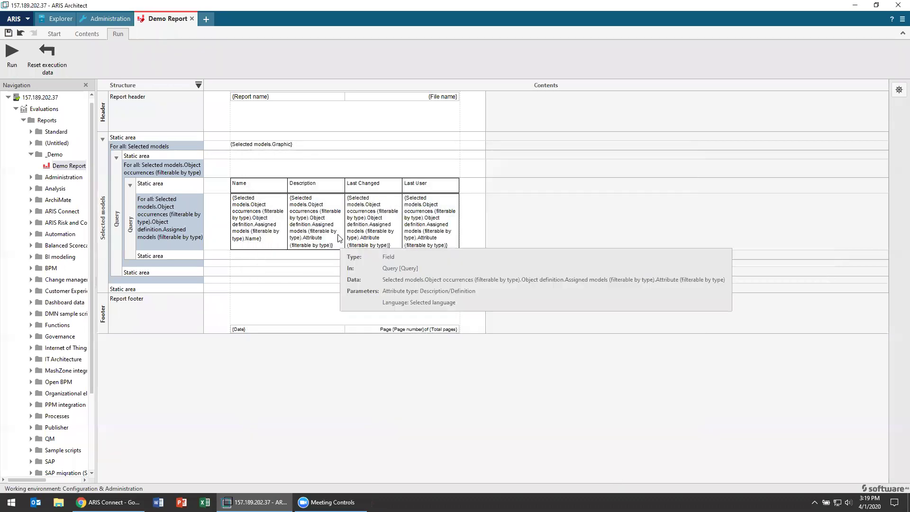
# Step: Rerun the report and review the five-page PDF showing the Example Process Map diagram
pyautogui.click(23, 66)
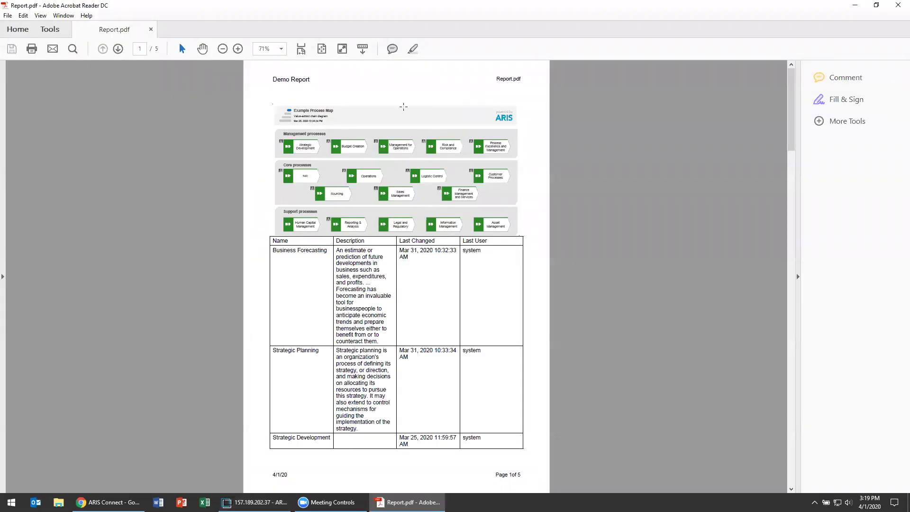
pyautogui.scroll(-12, 322, 291)
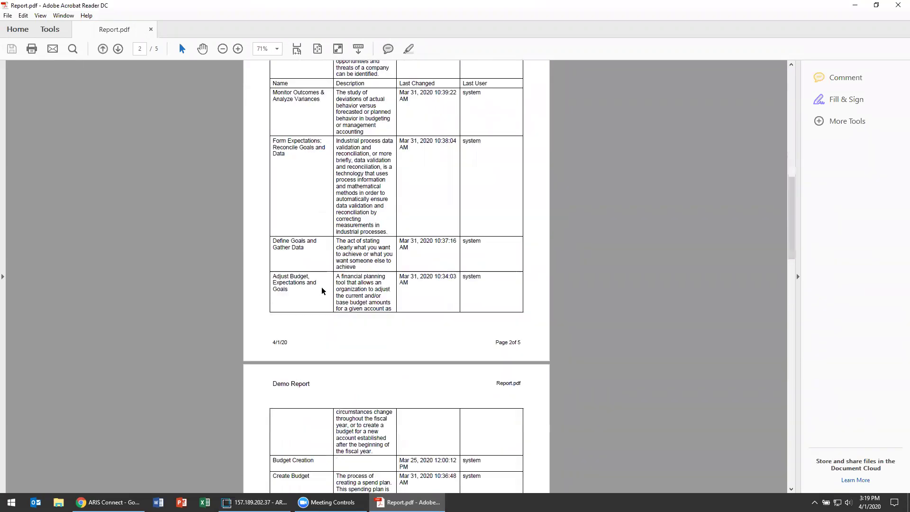
pyautogui.scroll(11, 322, 290)
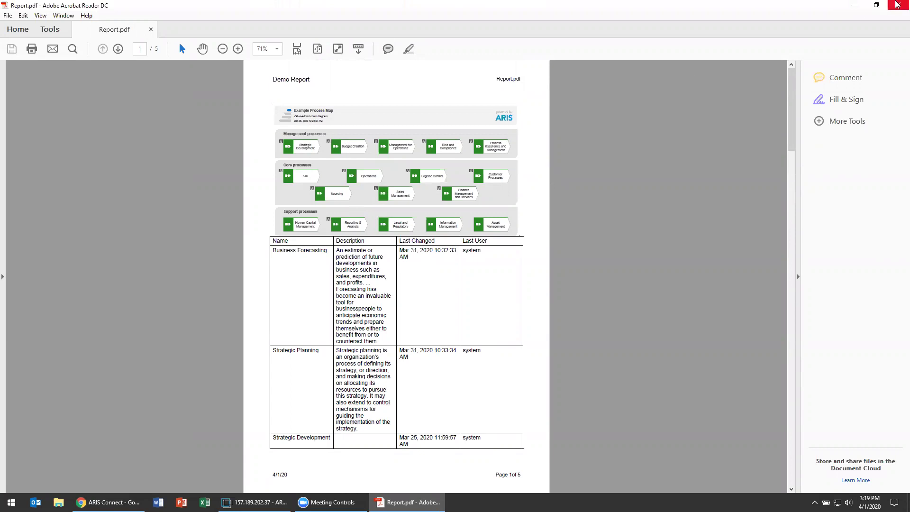
pyautogui.hotkey('alt', 'Tab')
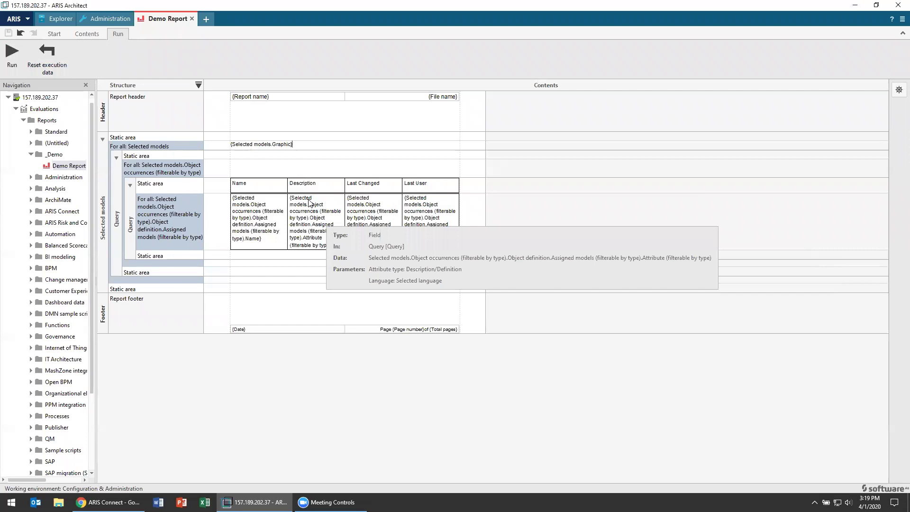